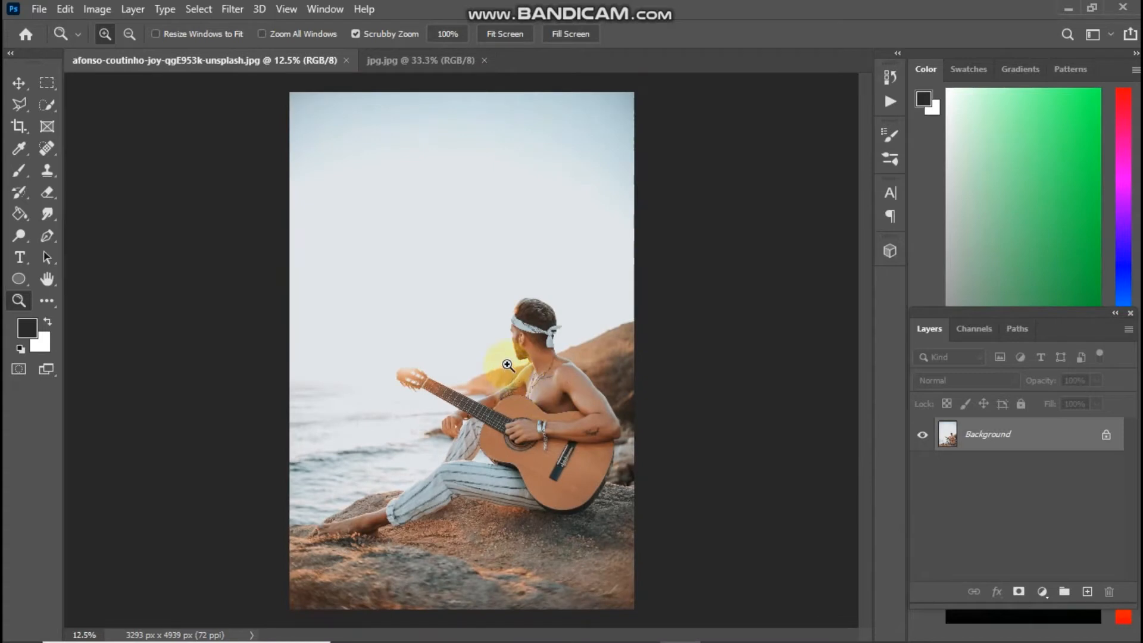
# In Camera Raw, set Exposure -0.65, Contrast and Highlights +100, Shadows -100, Whites +16, Blacks -94
pyautogui.hotkey('ctrl', 'shift', 'a')
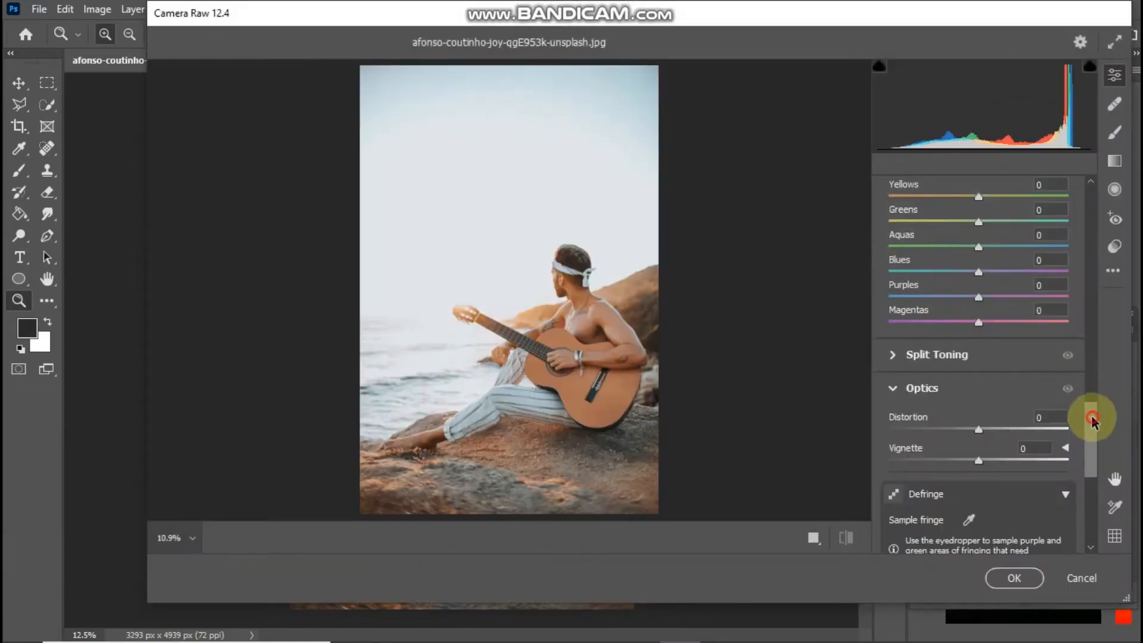
pyautogui.moveTo(1093, 418); pyautogui.dragTo(1101, 212)
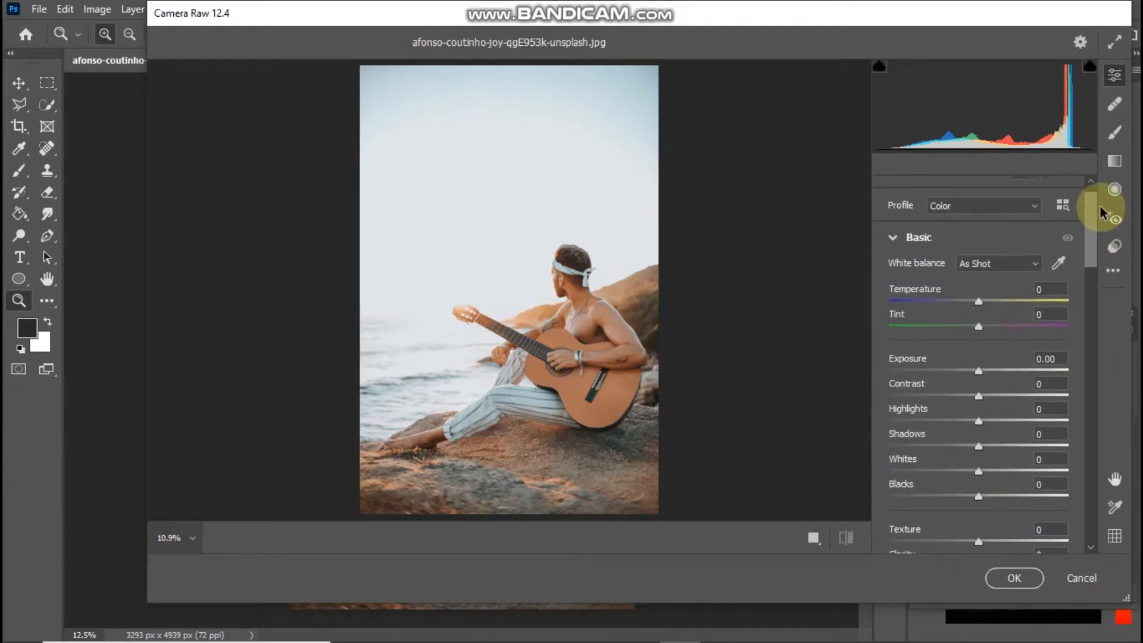
pyautogui.moveTo(980, 371); pyautogui.dragTo(1067, 399)
pyautogui.moveTo(978, 421); pyautogui.dragTo(1101, 416)
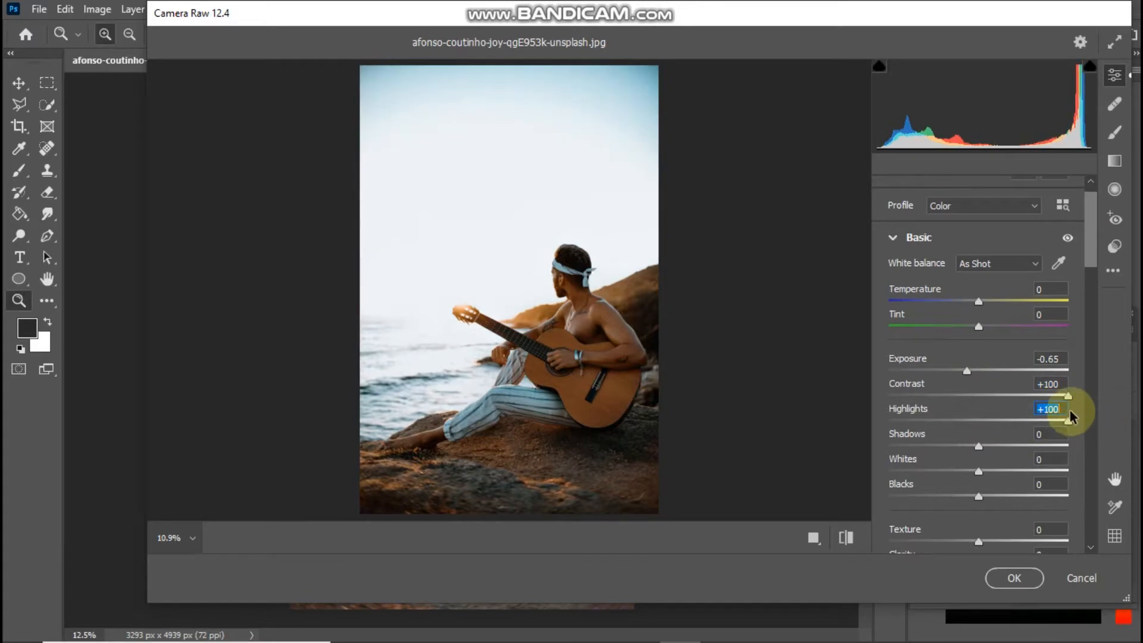
pyautogui.moveTo(1008, 443); pyautogui.dragTo(863, 438)
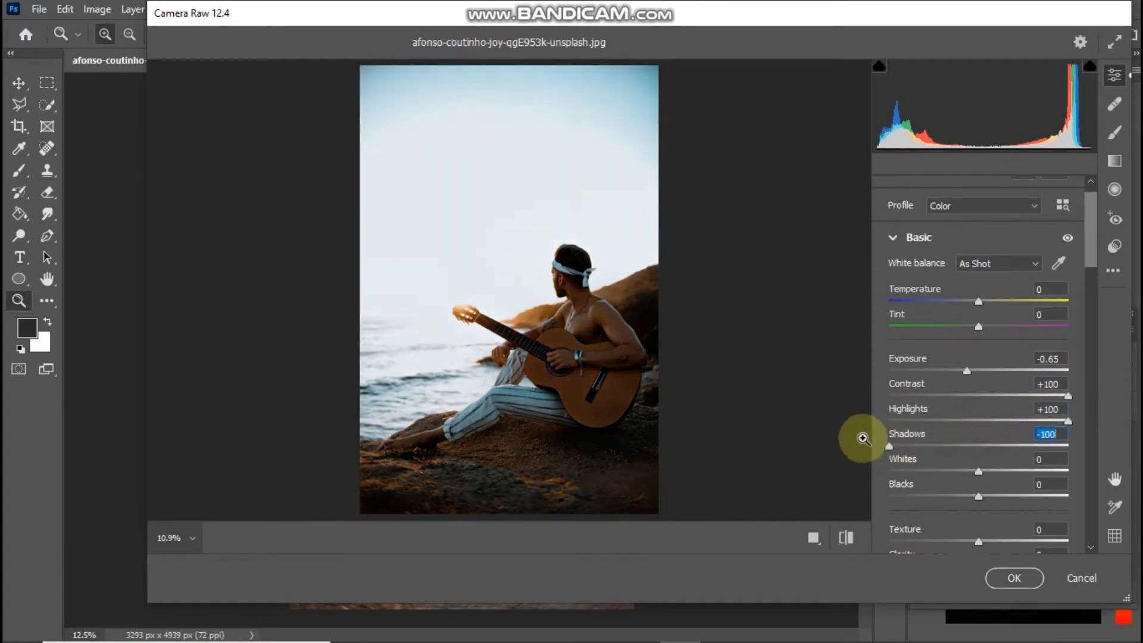
pyautogui.moveTo(972, 470); pyautogui.dragTo(837, 485)
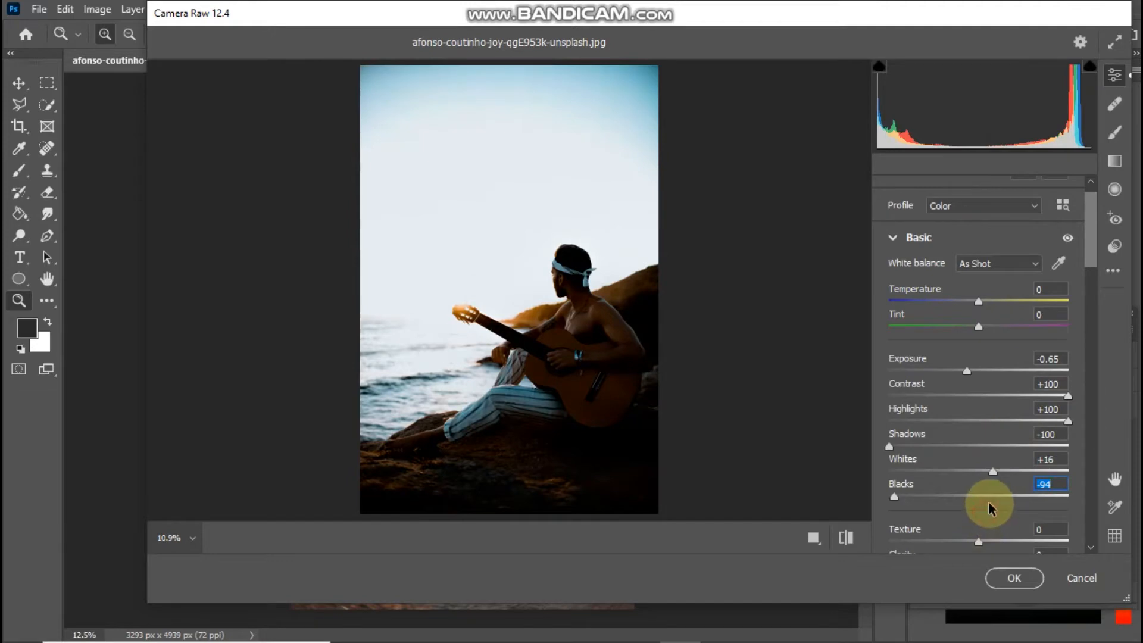
pyautogui.moveTo(1090, 262); pyautogui.dragTo(1084, 387)
# Set the tone curve to Darks -47, Shadows +39, Lights +34, Highlights +35 and apply Camera Raw
pyautogui.moveTo(974, 451); pyautogui.dragTo(935, 443)
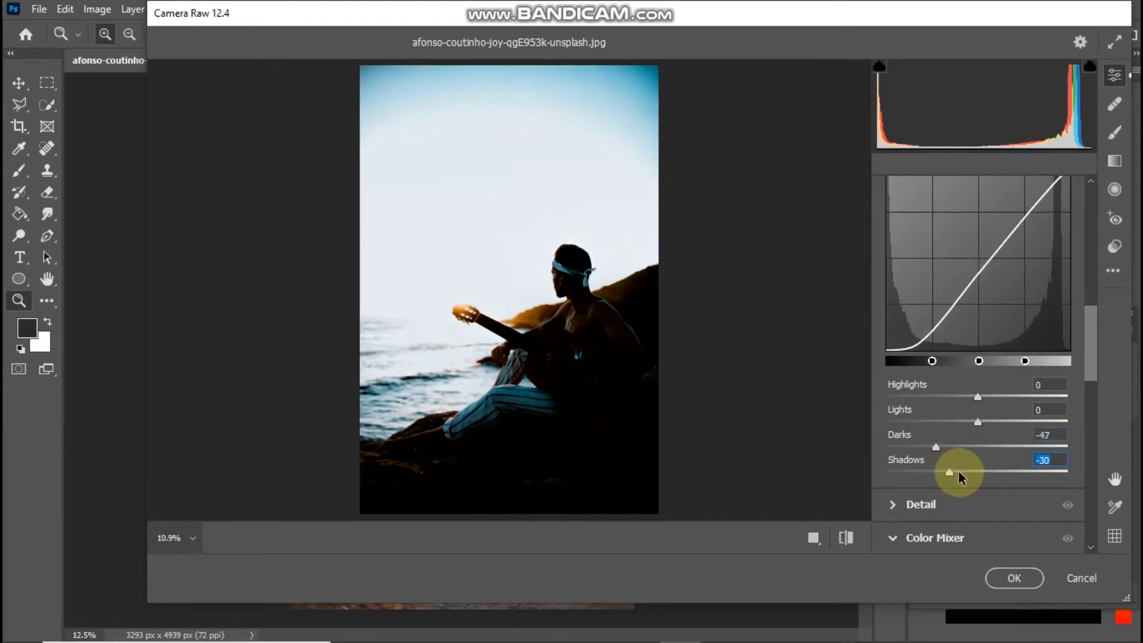
pyautogui.moveTo(1030, 471); pyautogui.dragTo(1012, 472)
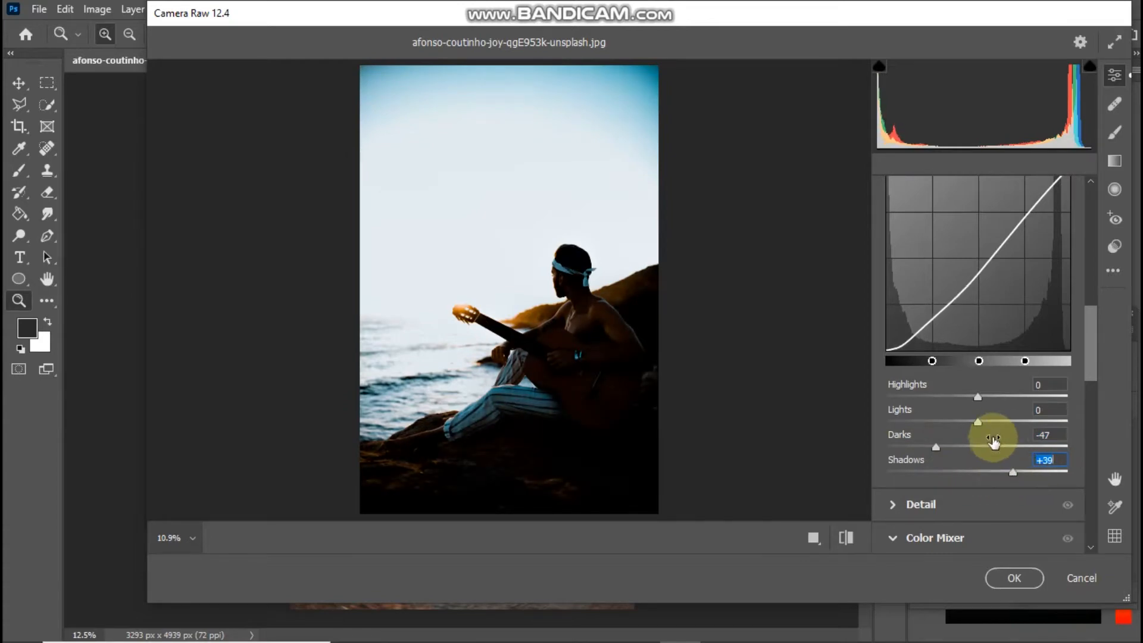
pyautogui.moveTo(977, 421); pyautogui.dragTo(1006, 394)
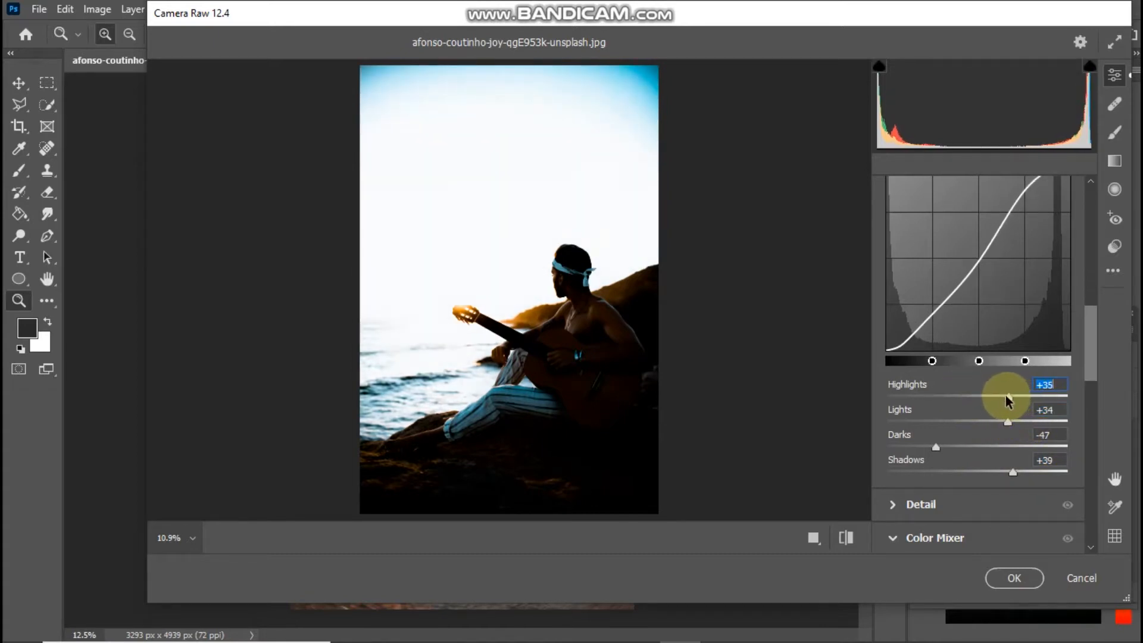
pyautogui.click(1014, 577)
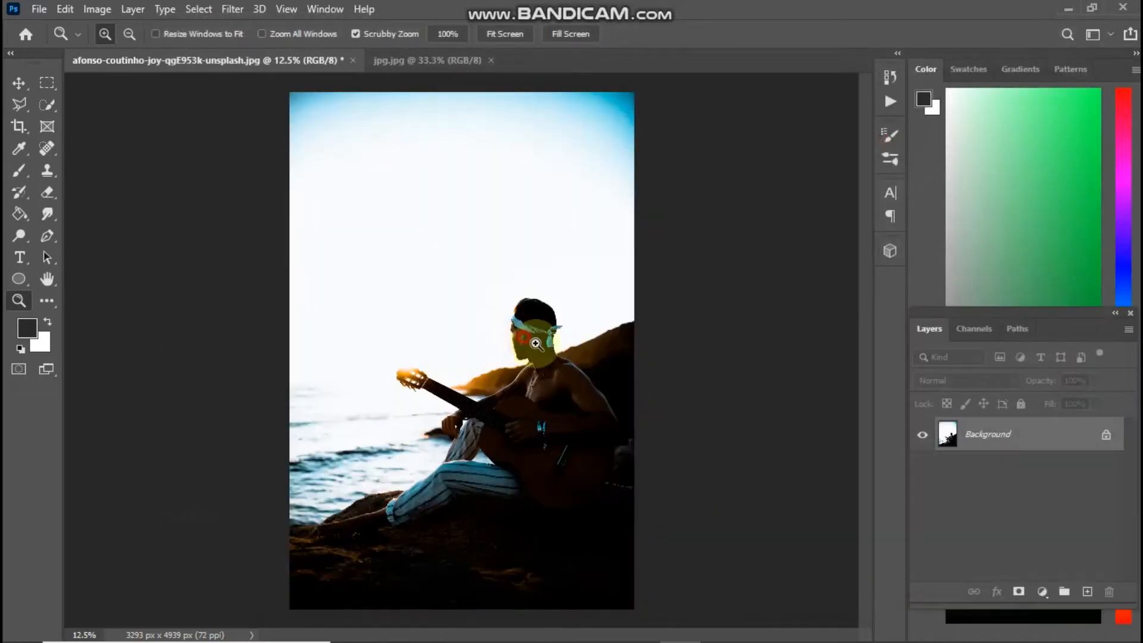
# Add a Brightness/Contrast adjustment at Brightness -62, Contrast 20, then merge visible layers into one
pyautogui.moveTo(535, 344); pyautogui.dragTo(541, 387)
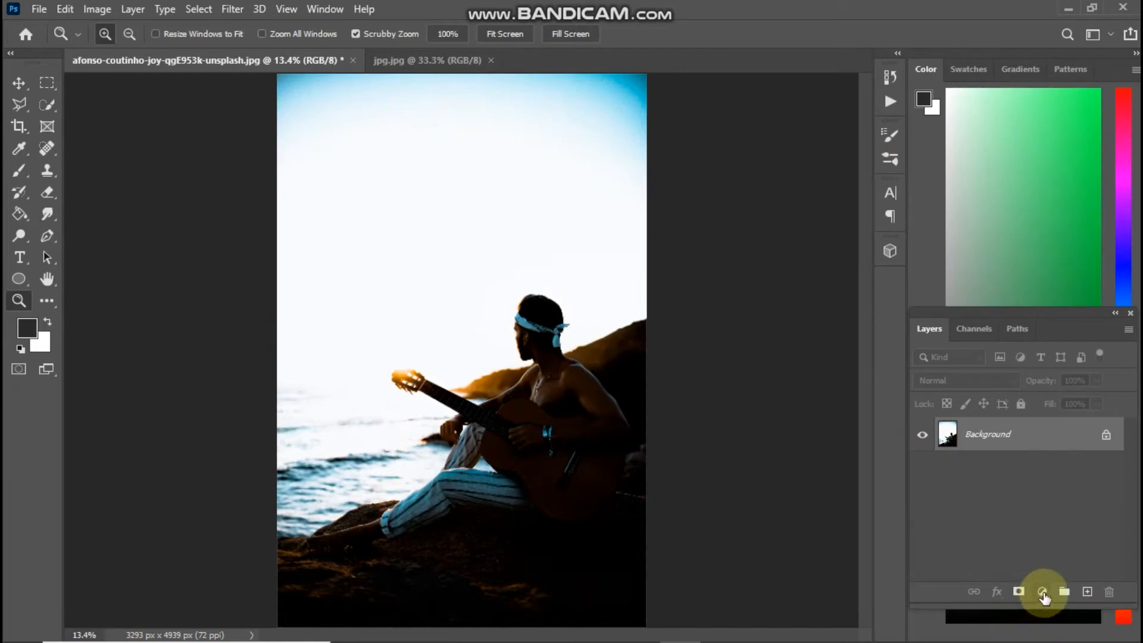
pyautogui.click(1042, 592)
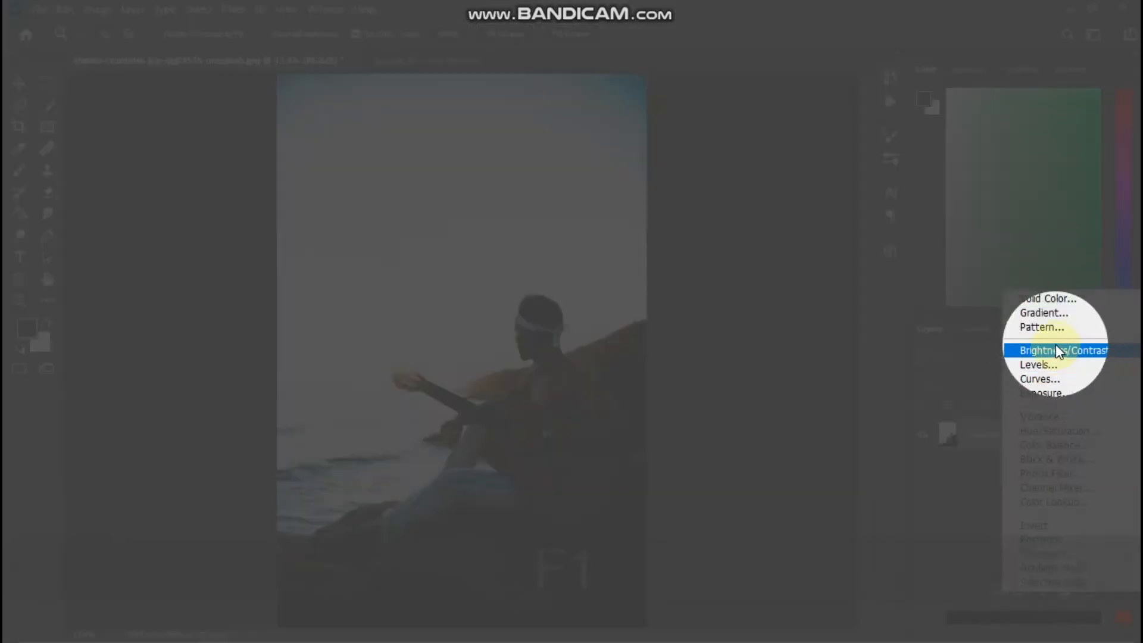
pyautogui.click(1055, 350)
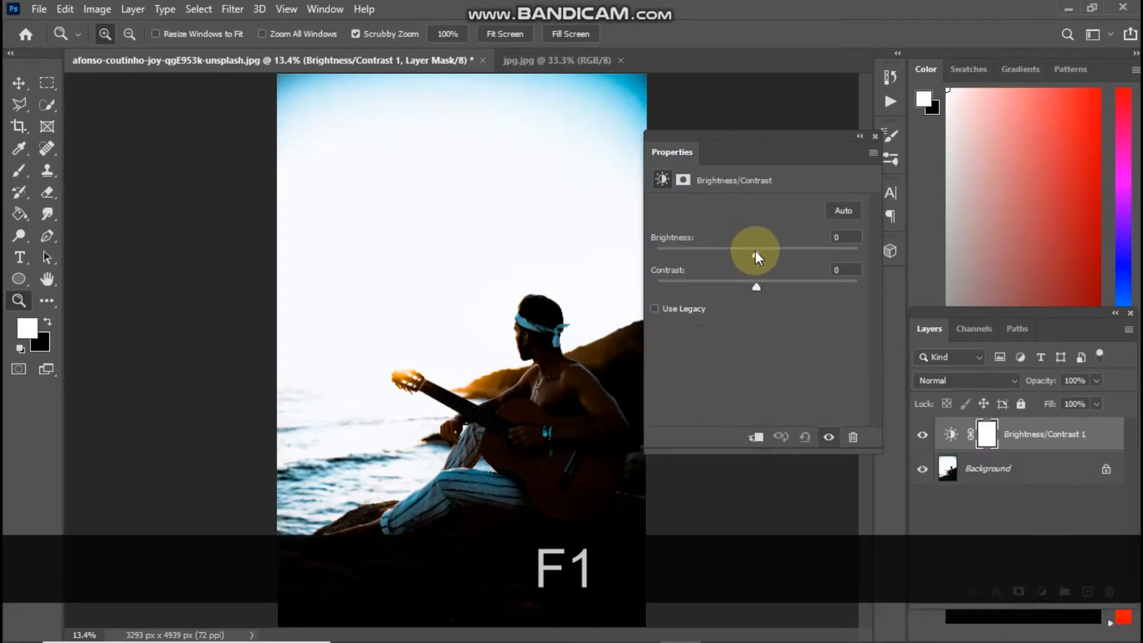
pyautogui.moveTo(754, 250); pyautogui.dragTo(776, 282)
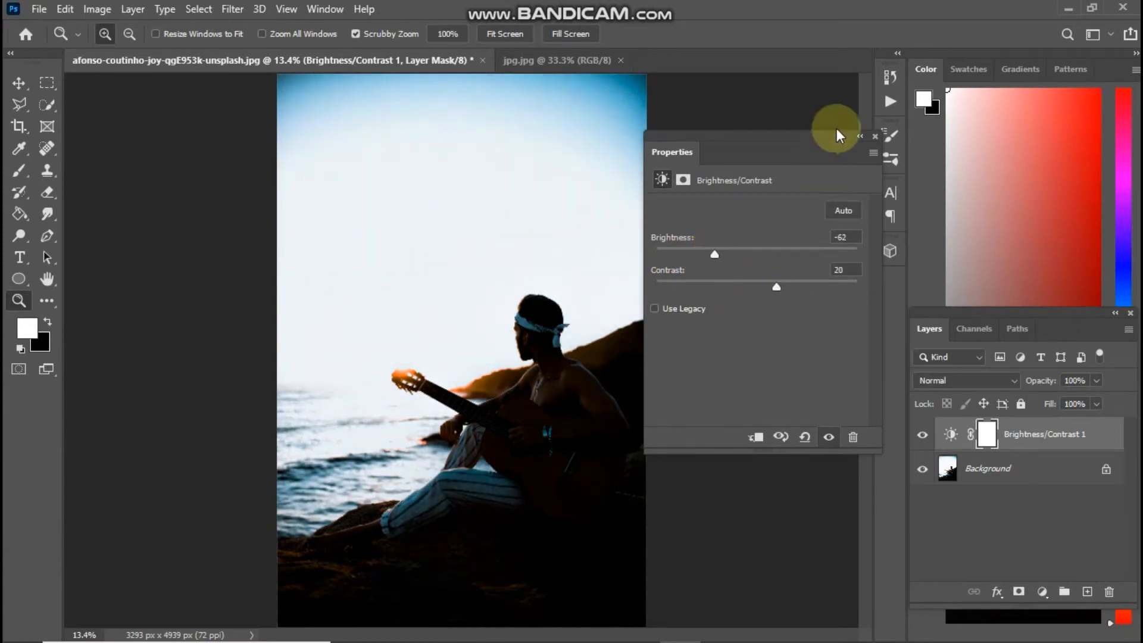
pyautogui.click(873, 137)
pyautogui.hotkey('ctrl', 'shift', 'e')
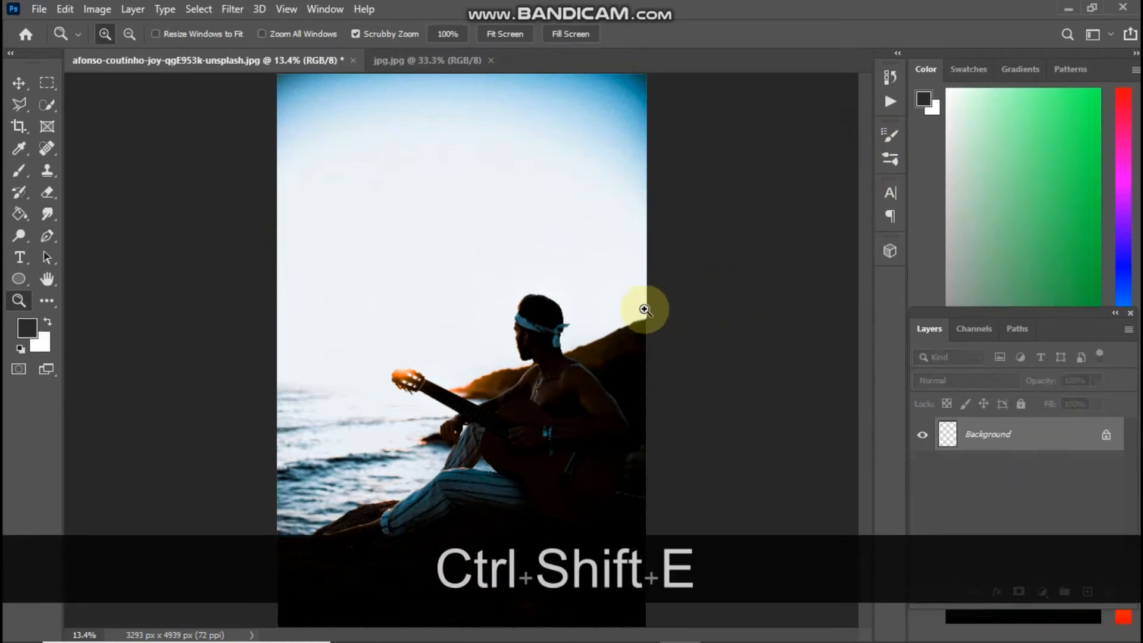
pyautogui.moveTo(541, 323); pyautogui.dragTo(540, 338)
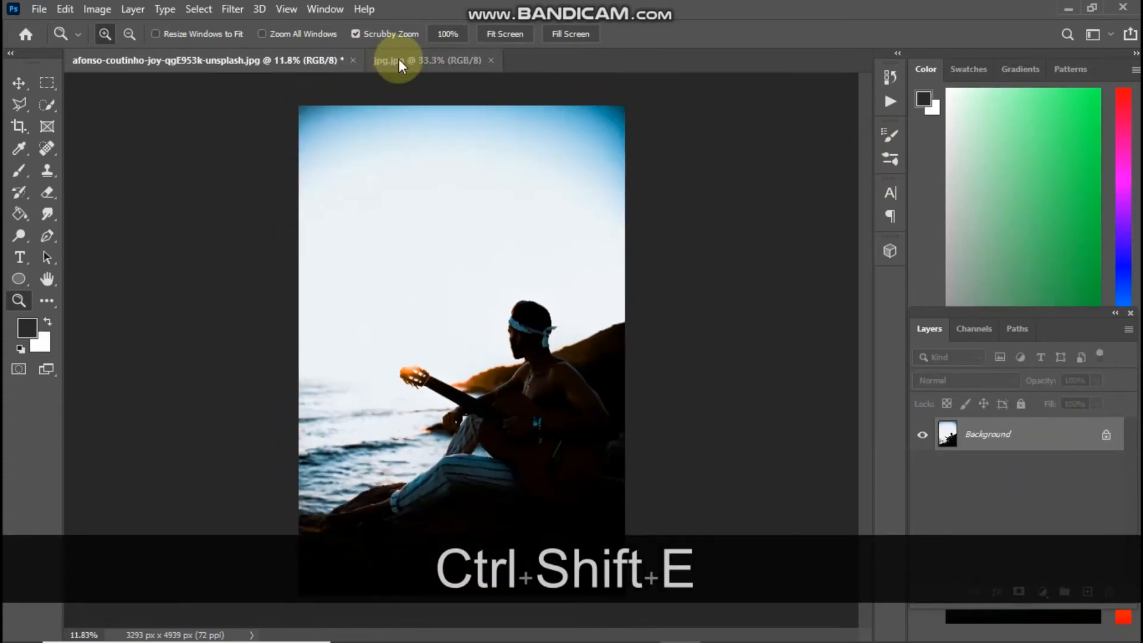
# Copy the whole sunset image and paste it into the guitarist photo as a new layer
pyautogui.click(398, 60)
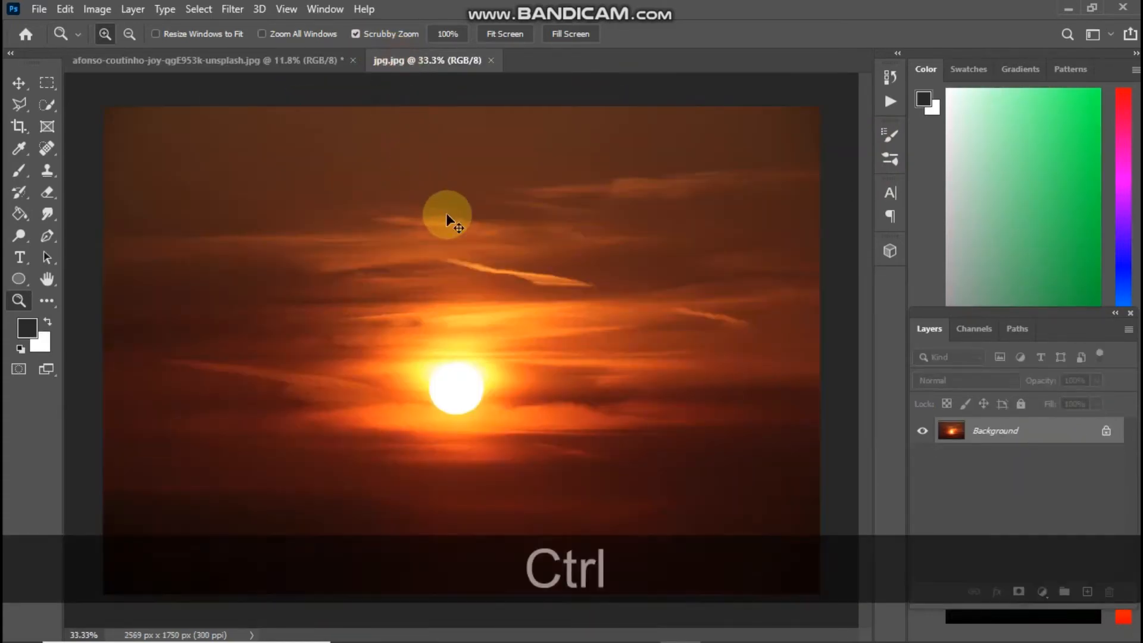
pyautogui.hotkey('ctrl', 'a')
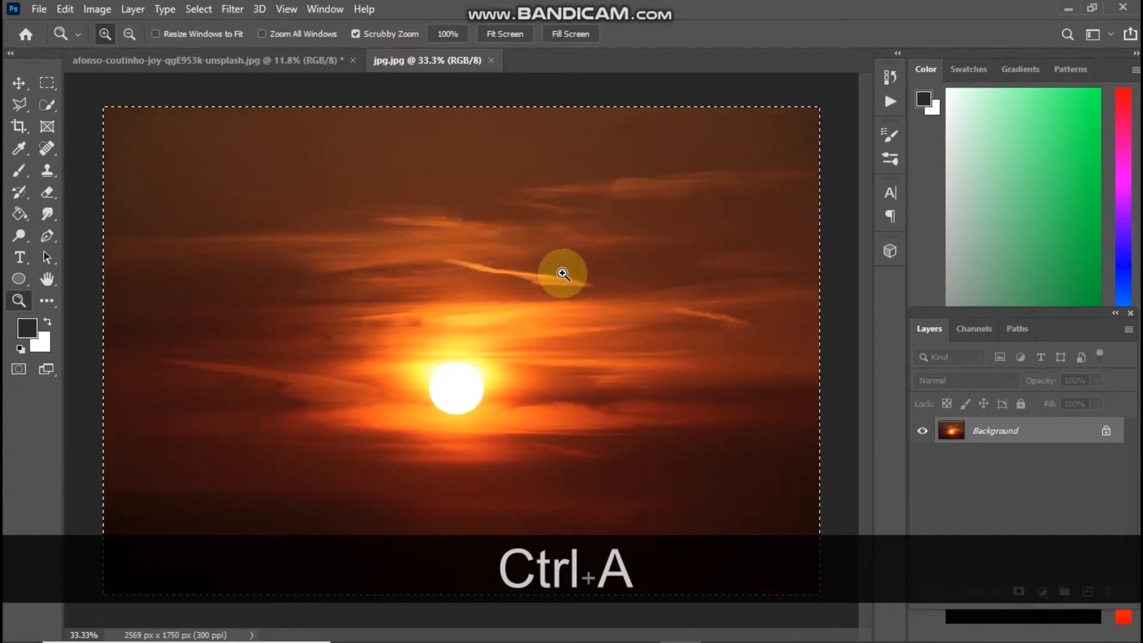
pyautogui.hotkey('ctrl', 'c')
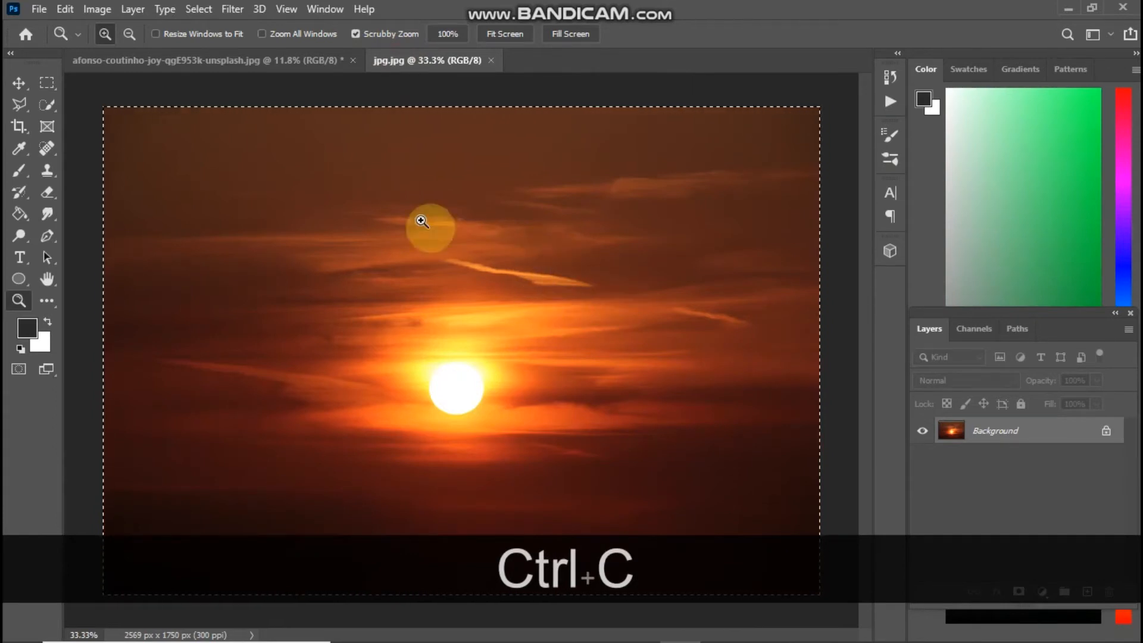
pyautogui.click(326, 63)
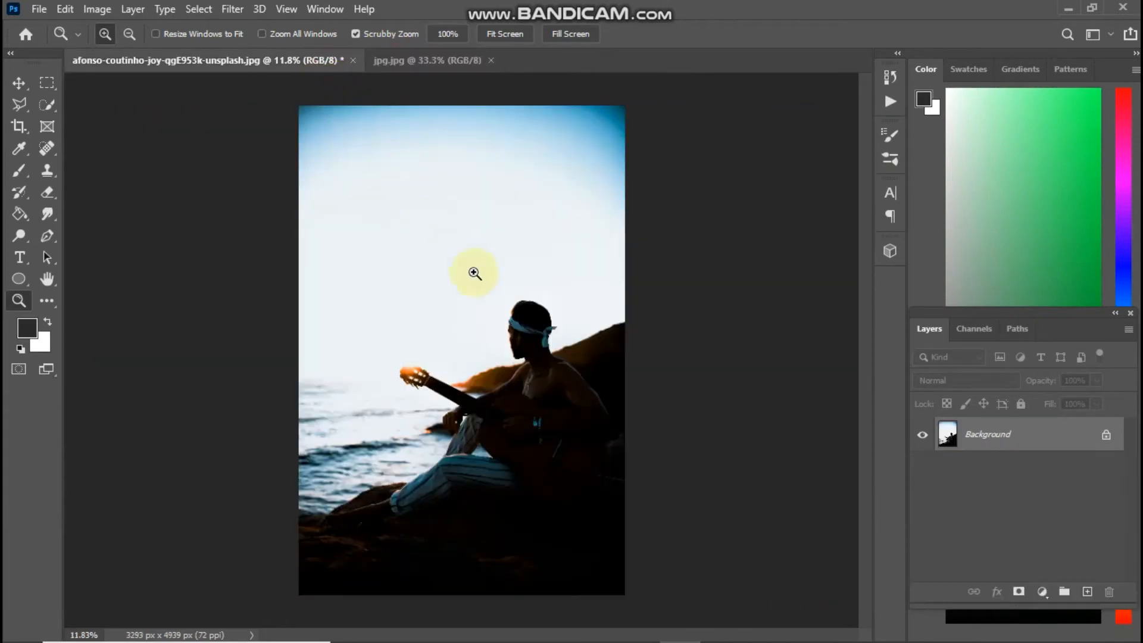
pyautogui.hotkey('ctrl', 'v')
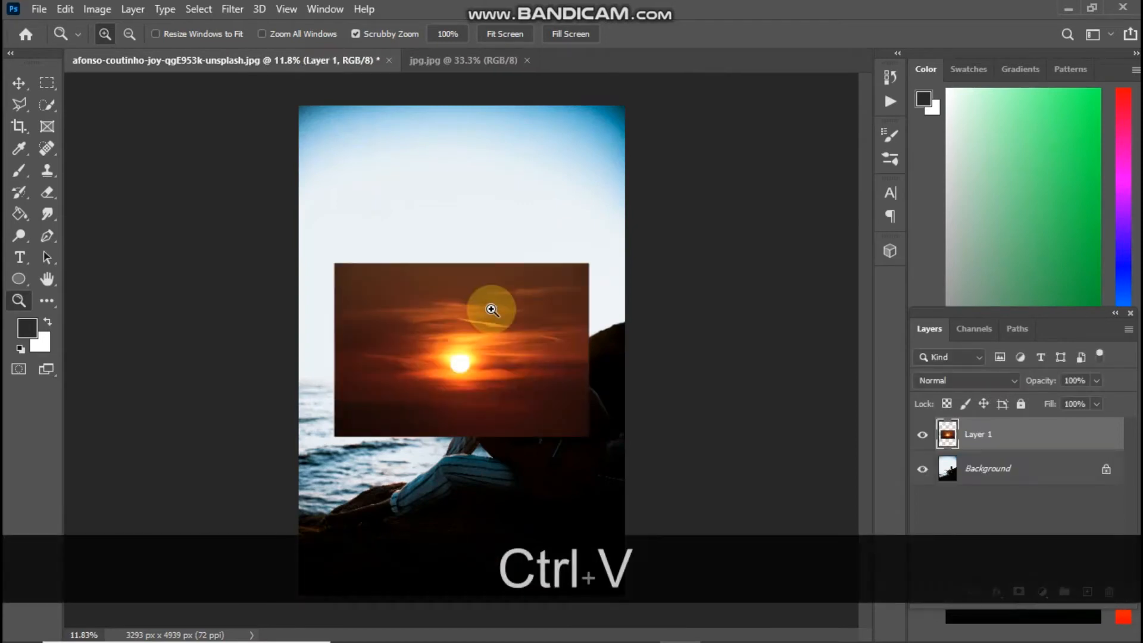
# Scale the pasted sunset layer to 341.77% so it fills the whole canvas
pyautogui.hotkey('ctrl', 't')
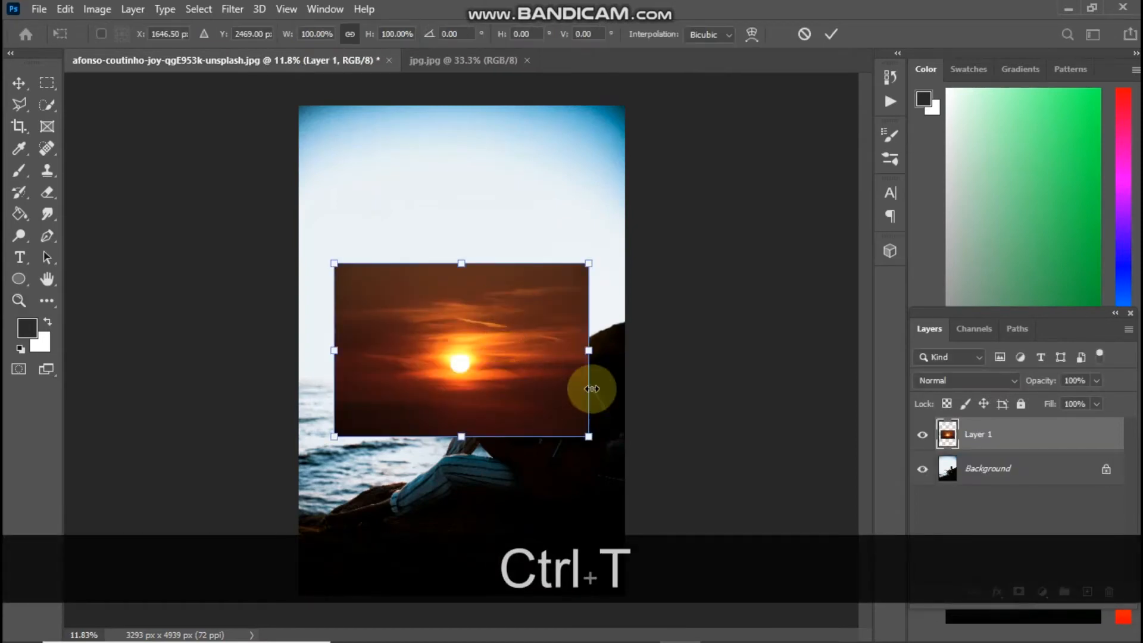
pyautogui.moveTo(598, 350); pyautogui.dragTo(858, 351)
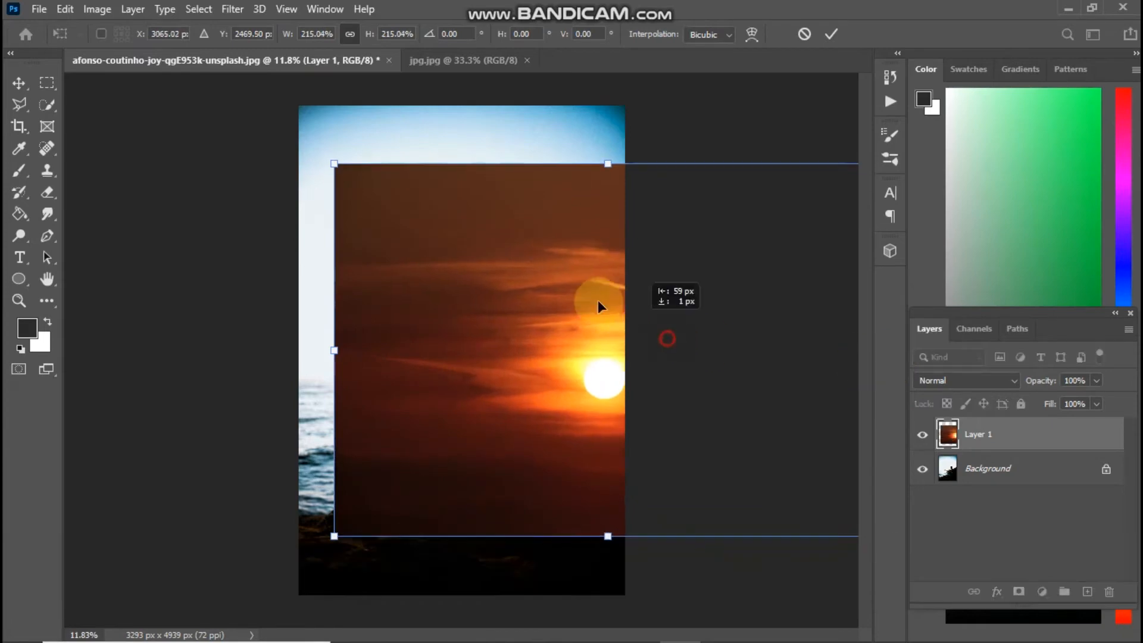
pyautogui.moveTo(602, 304); pyautogui.dragTo(506, 237)
pyautogui.moveTo(449, 423); pyautogui.dragTo(447, 595)
pyautogui.moveTo(523, 531); pyautogui.dragTo(503, 524)
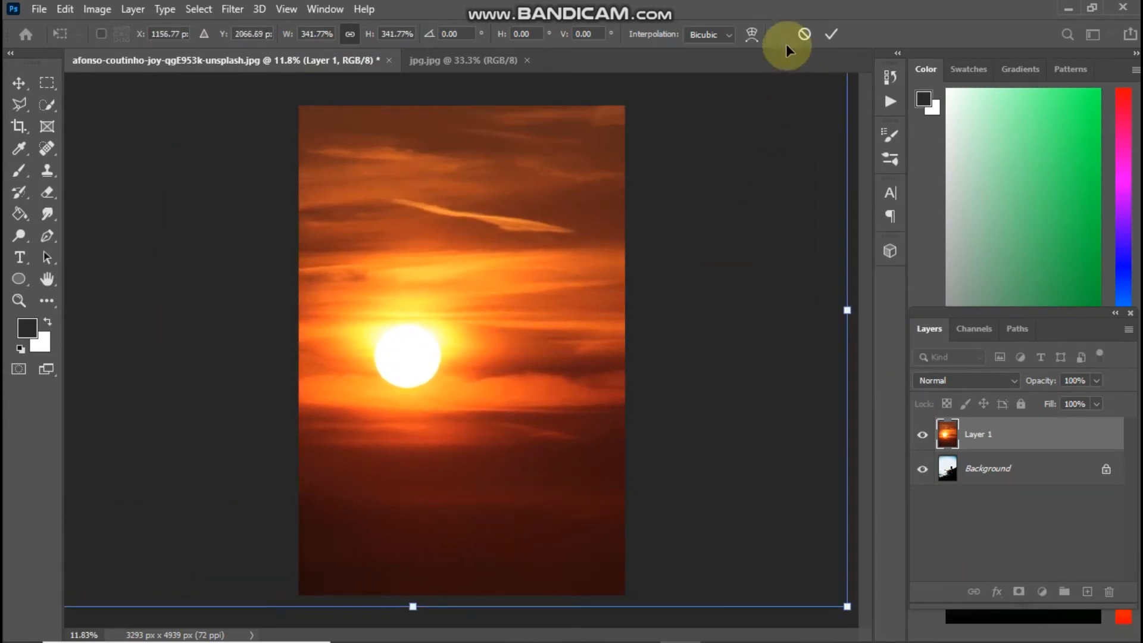
pyautogui.click(828, 33)
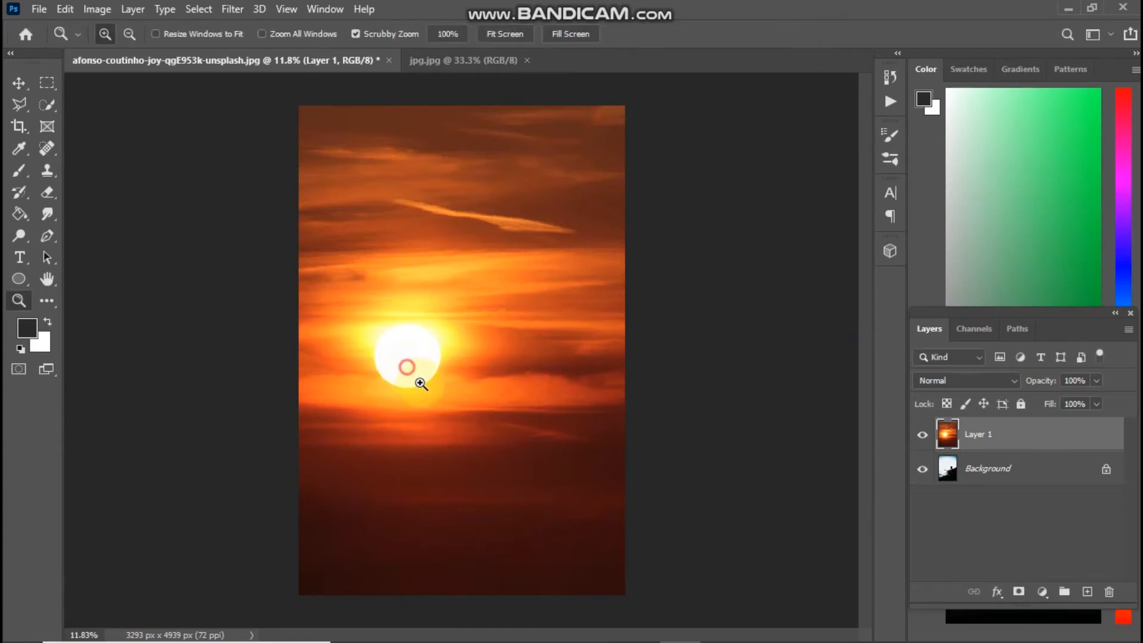
pyautogui.moveTo(421, 384); pyautogui.dragTo(418, 378)
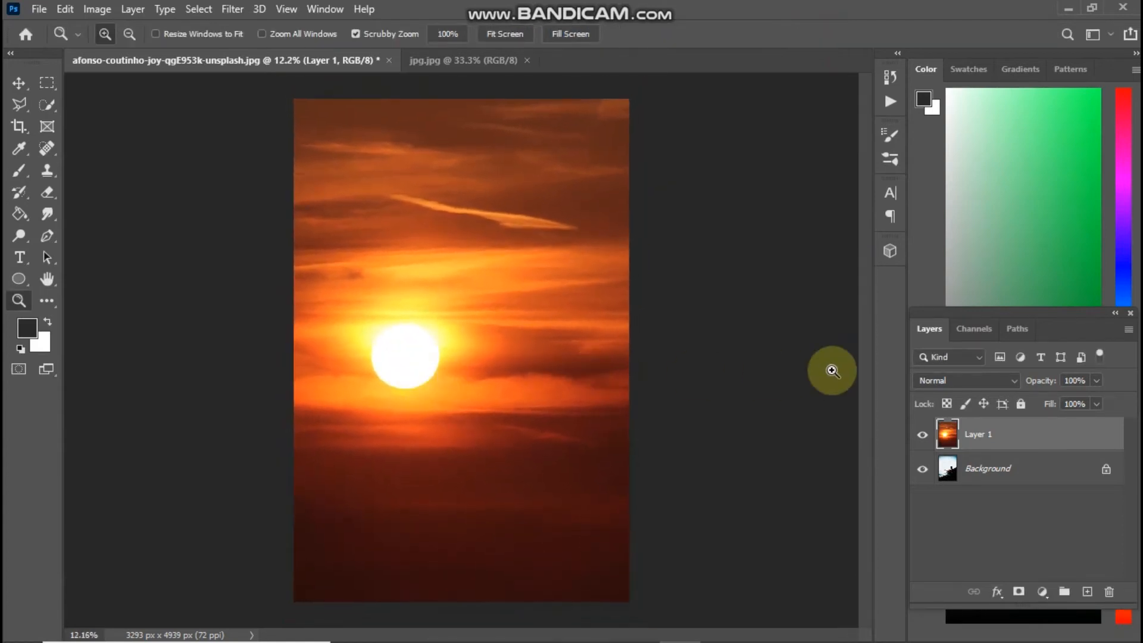
# Set the sunset layer's blend mode to Multiply
pyautogui.click(925, 382)
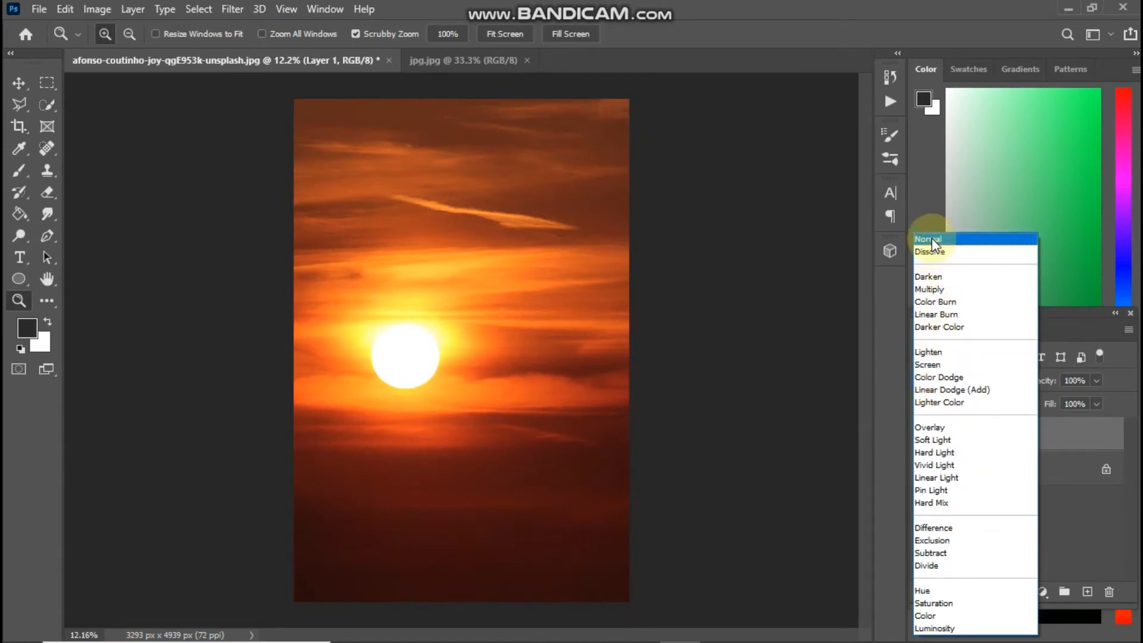
pyautogui.click(934, 290)
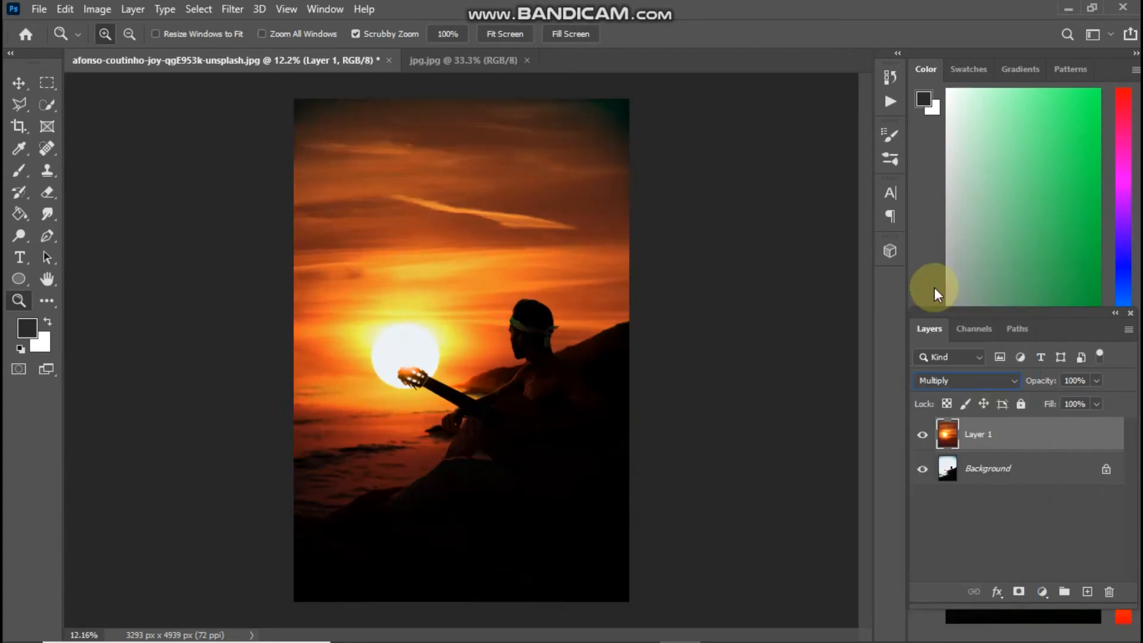
pyautogui.moveTo(530, 335)
pyautogui.mouseDown()
pyautogui.moveTo(569, 380)
pyautogui.moveTo(527, 352)
pyautogui.mouseUp()
# Shrink the sunset to about 93% and move the sun behind the guitar head
pyautogui.hotkey('ctrl', 't')
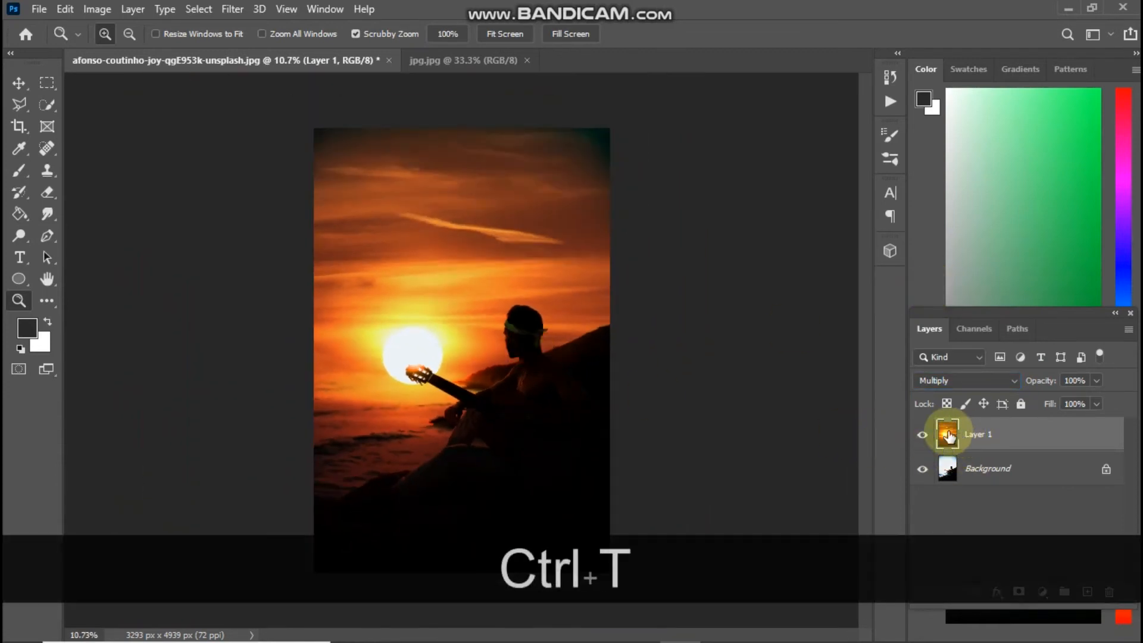
pyautogui.moveTo(819, 307); pyautogui.dragTo(762, 314)
pyautogui.moveTo(720, 408)
pyautogui.mouseDown()
pyautogui.moveTo(724, 421)
pyautogui.moveTo(707, 398)
pyautogui.mouseUp()
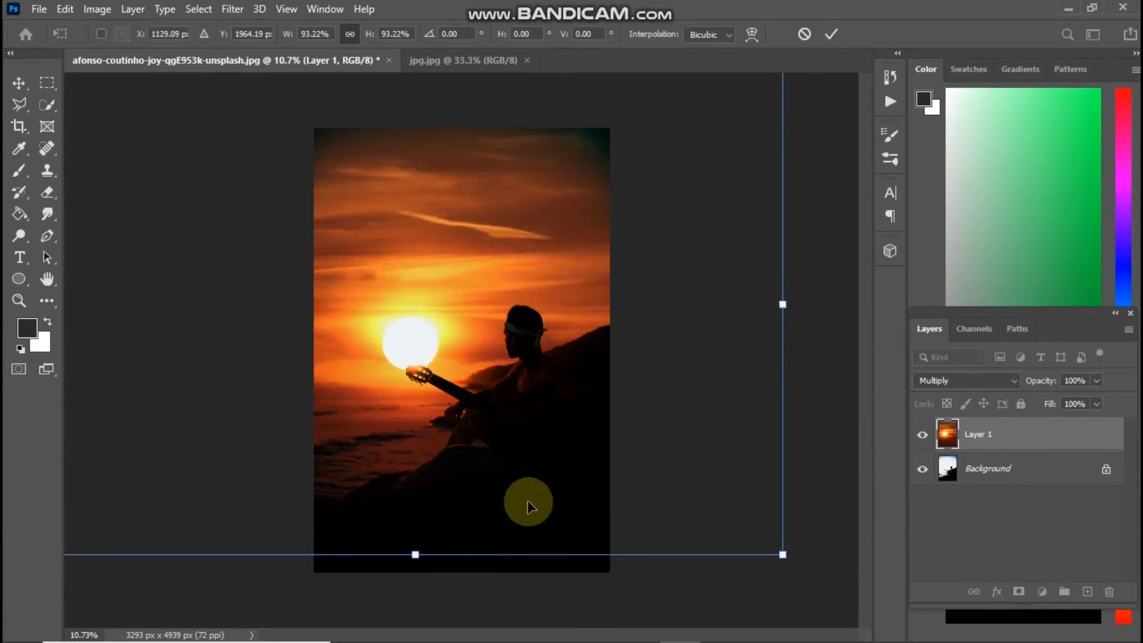
pyautogui.moveTo(412, 555); pyautogui.dragTo(459, 504)
pyautogui.click(834, 34)
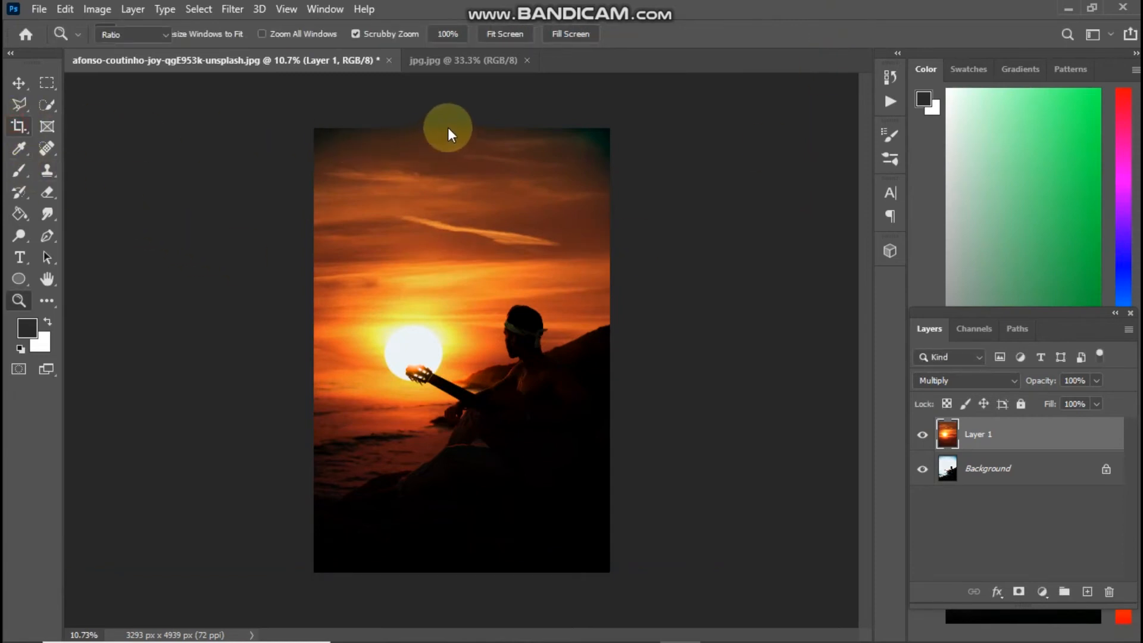
# Crop the top off the image, leaving a 3293 x 4287 px canvas
pyautogui.moveTo(457, 127); pyautogui.dragTo(457, 158)
pyautogui.click(872, 37)
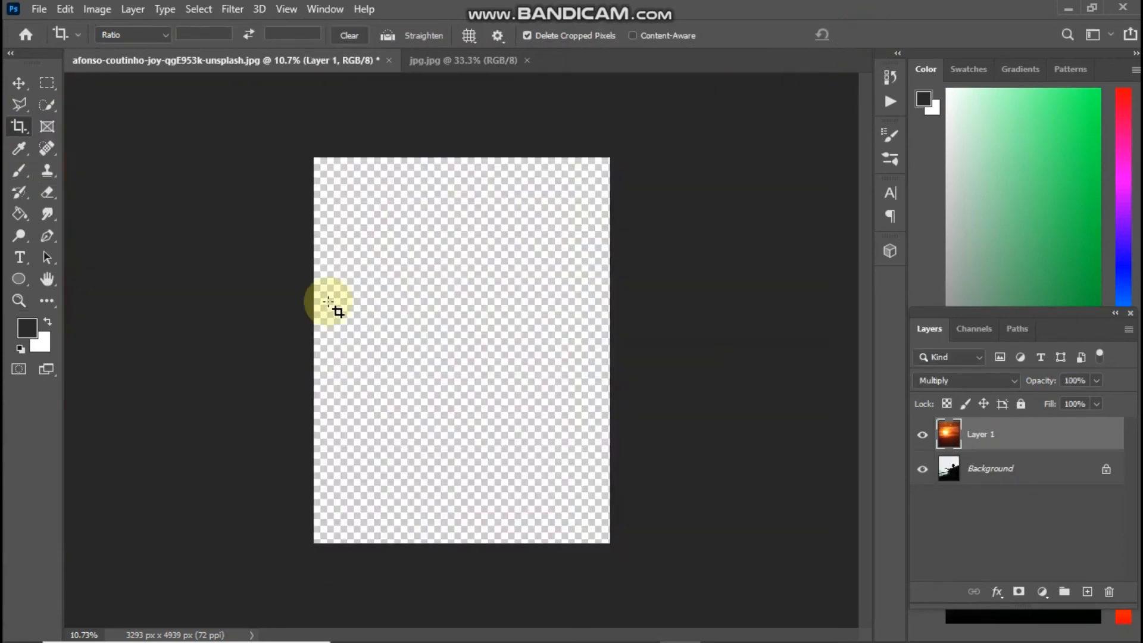
pyautogui.click(20, 301)
pyautogui.moveTo(460, 333); pyautogui.dragTo(475, 362)
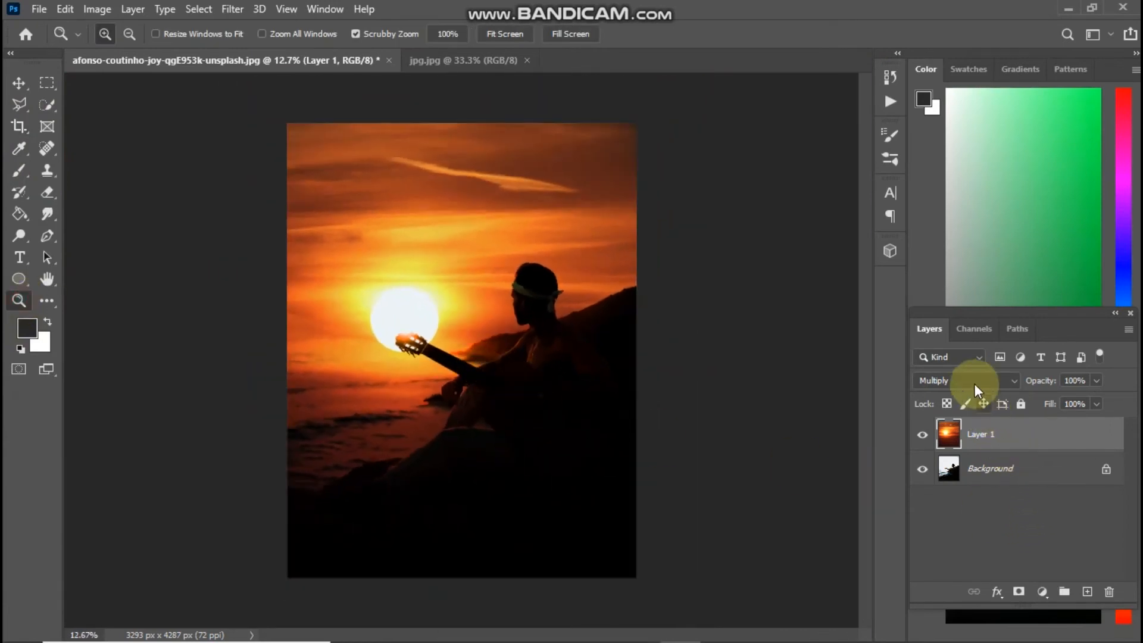
# Add a Selective Color adjustment layer with Reds Yellow set to +47
pyautogui.click(1040, 593)
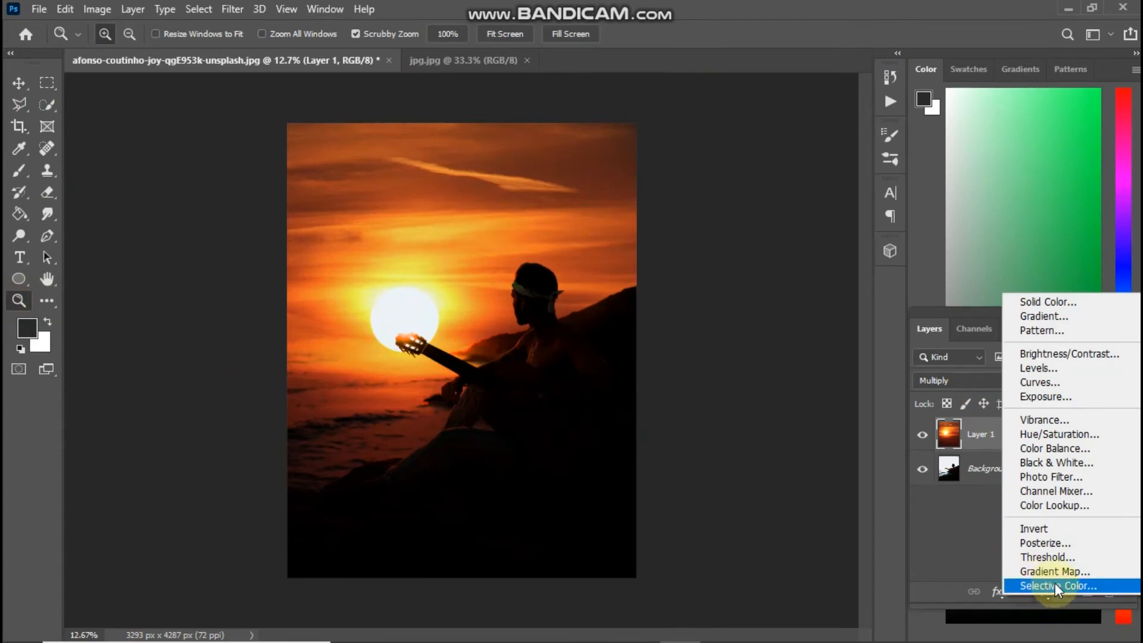
pyautogui.click(1055, 585)
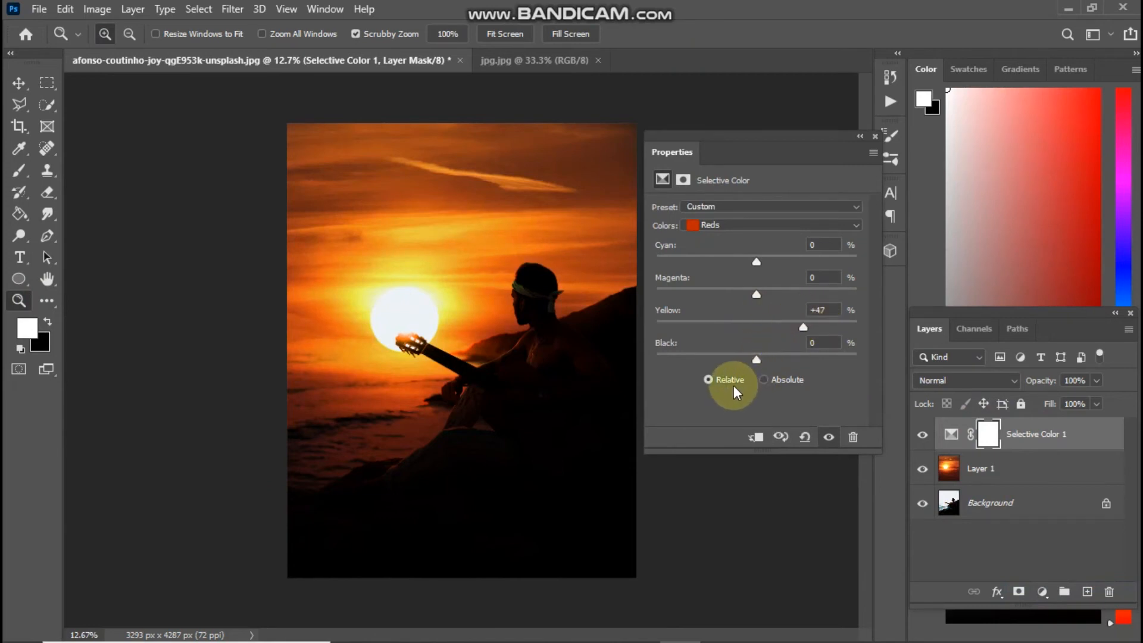
pyautogui.moveTo(755, 356)
pyautogui.mouseDown()
pyautogui.moveTo(715, 353)
pyautogui.moveTo(745, 355)
pyautogui.mouseUp()
# Set the Blacks range to Black -1% and keep the adjustment's blend mode at Normal
pyautogui.click(738, 230)
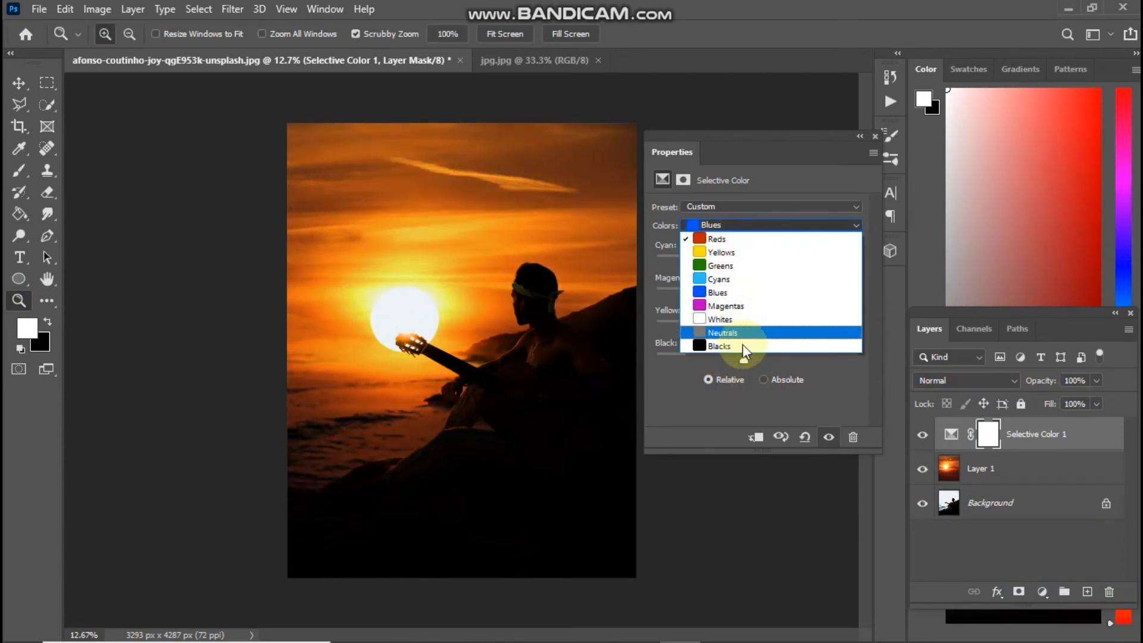
pyautogui.click(742, 345)
pyautogui.moveTo(759, 363)
pyautogui.mouseDown()
pyautogui.moveTo(769, 356)
pyautogui.moveTo(749, 350)
pyautogui.mouseUp()
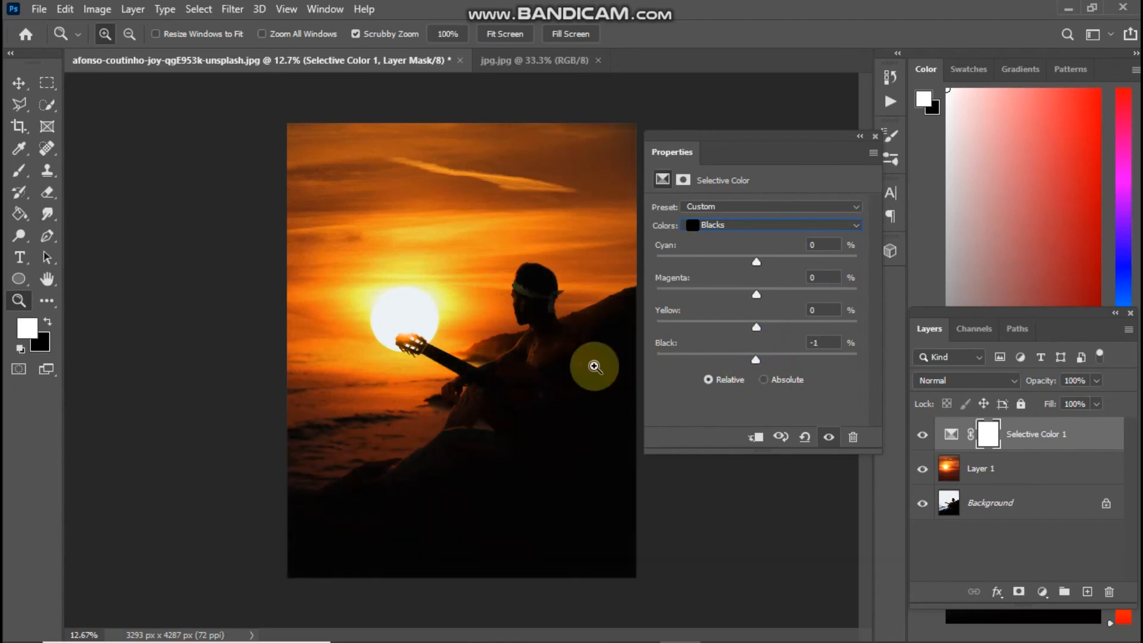
pyautogui.moveTo(491, 325); pyautogui.dragTo(488, 351)
pyautogui.click(875, 136)
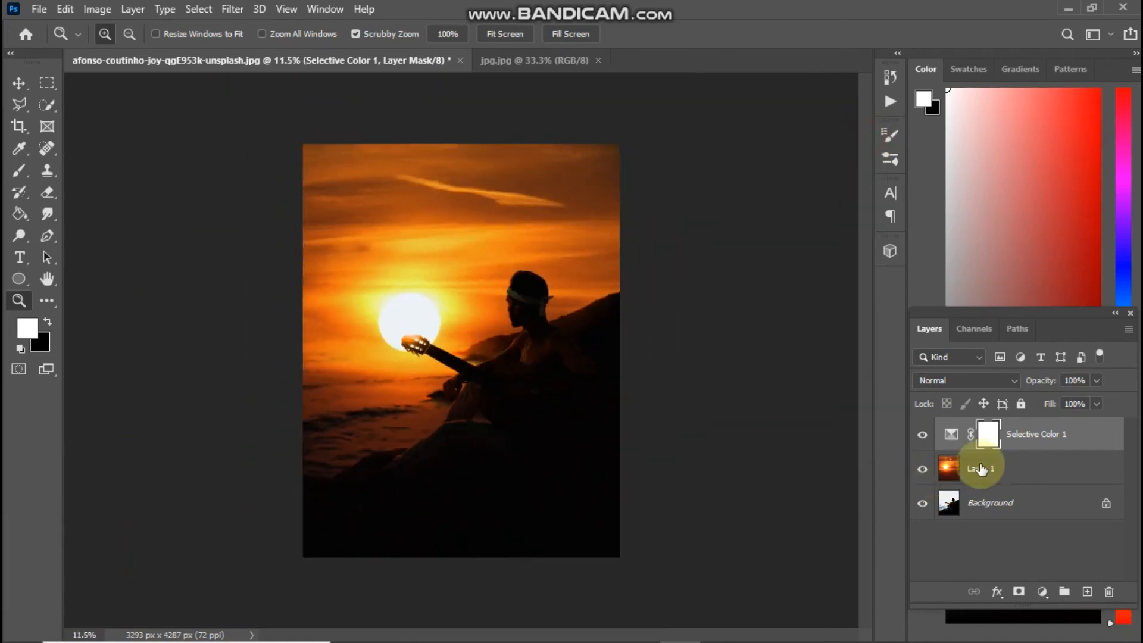
pyautogui.click(987, 381)
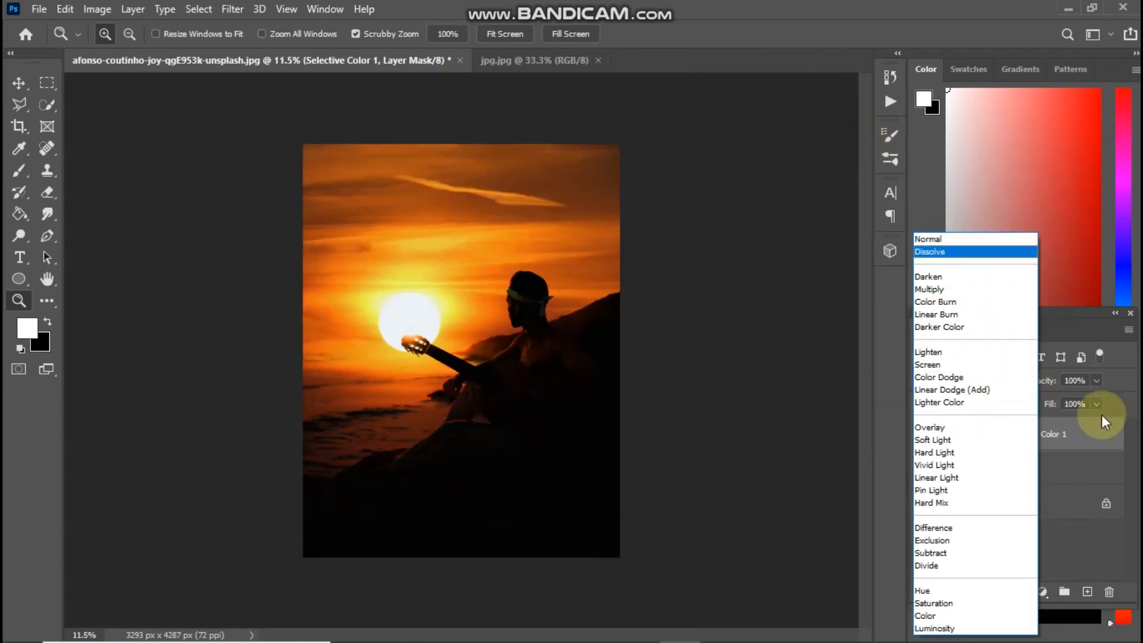
pyautogui.click(956, 239)
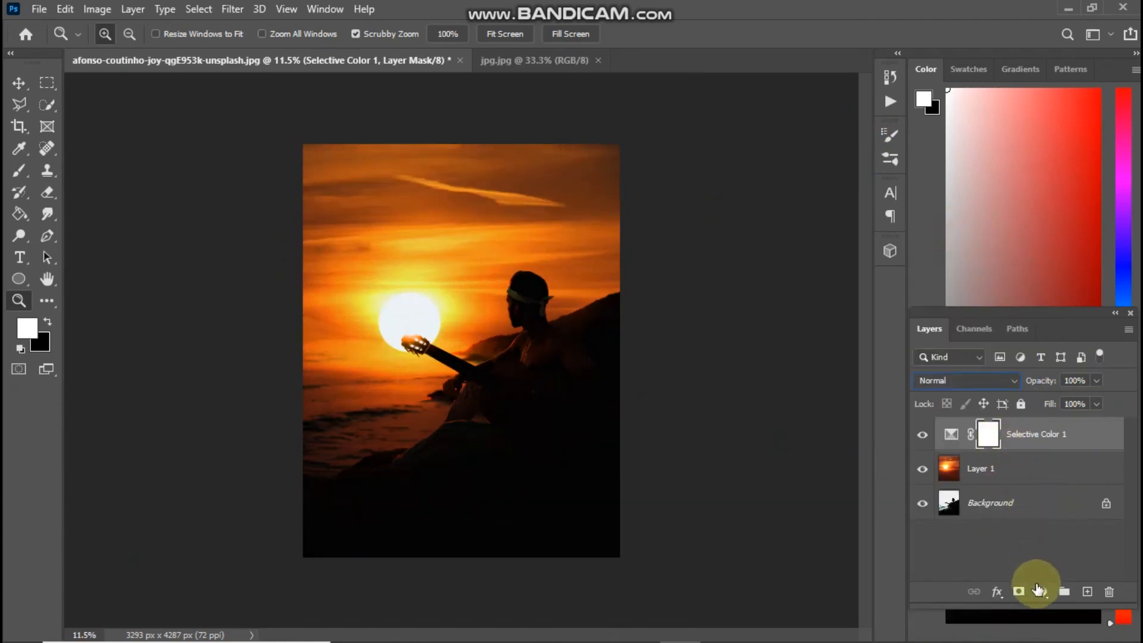
pyautogui.click(1042, 591)
# Add a Brightness/Contrast adjustment layer with Contrast raised to 33
pyautogui.click(1047, 346)
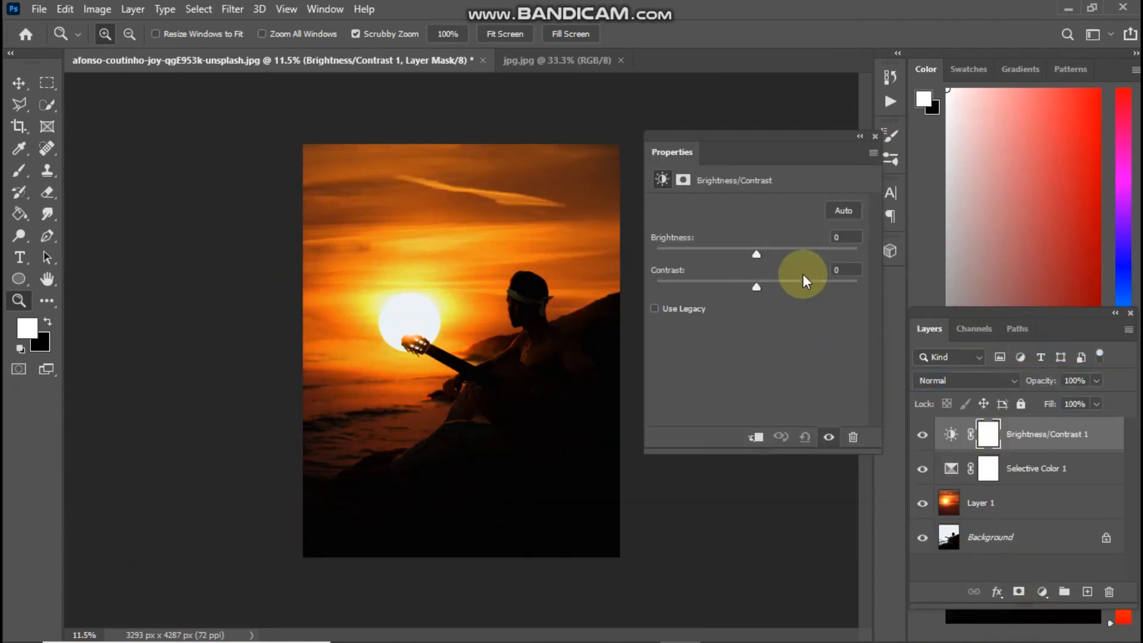
pyautogui.moveTo(771, 285); pyautogui.dragTo(784, 287)
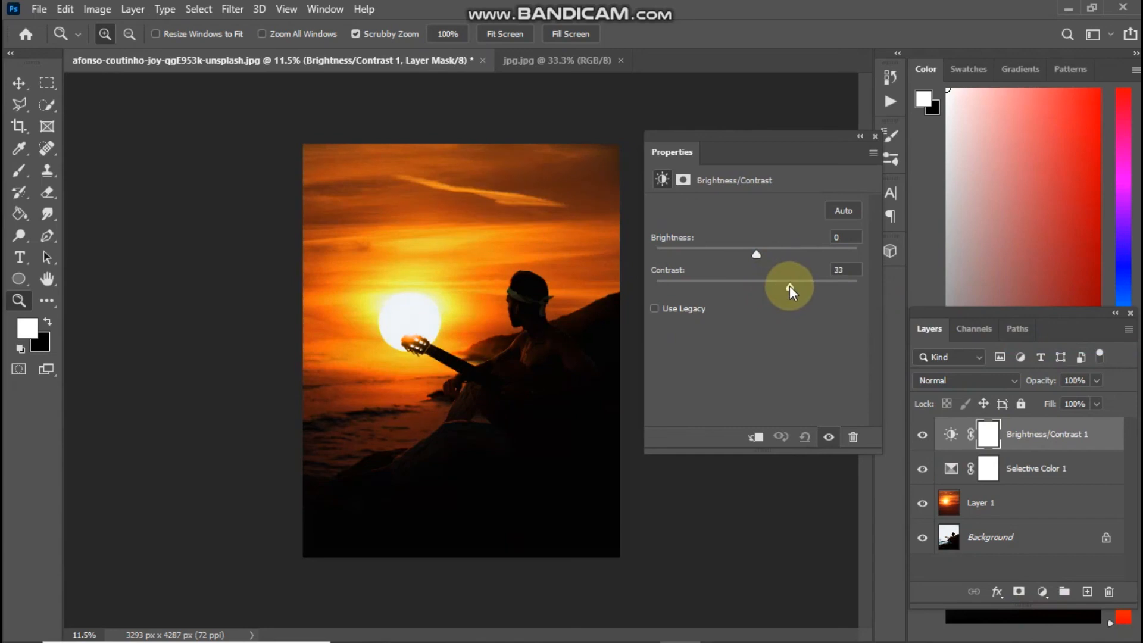
pyautogui.click(873, 137)
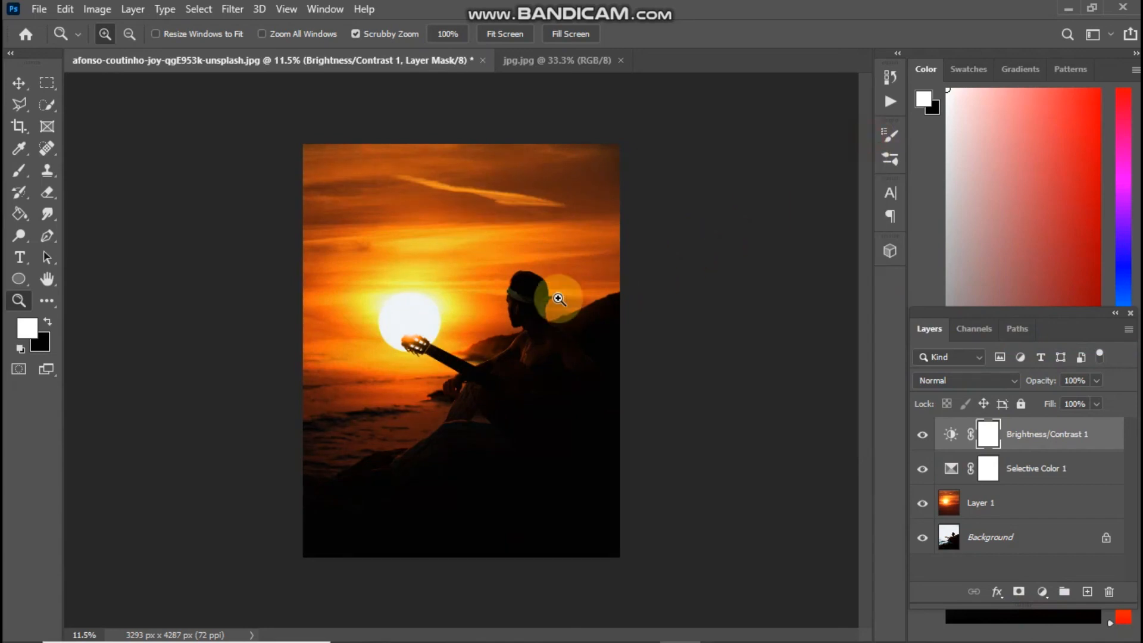
pyautogui.moveTo(558, 299); pyautogui.dragTo(536, 396)
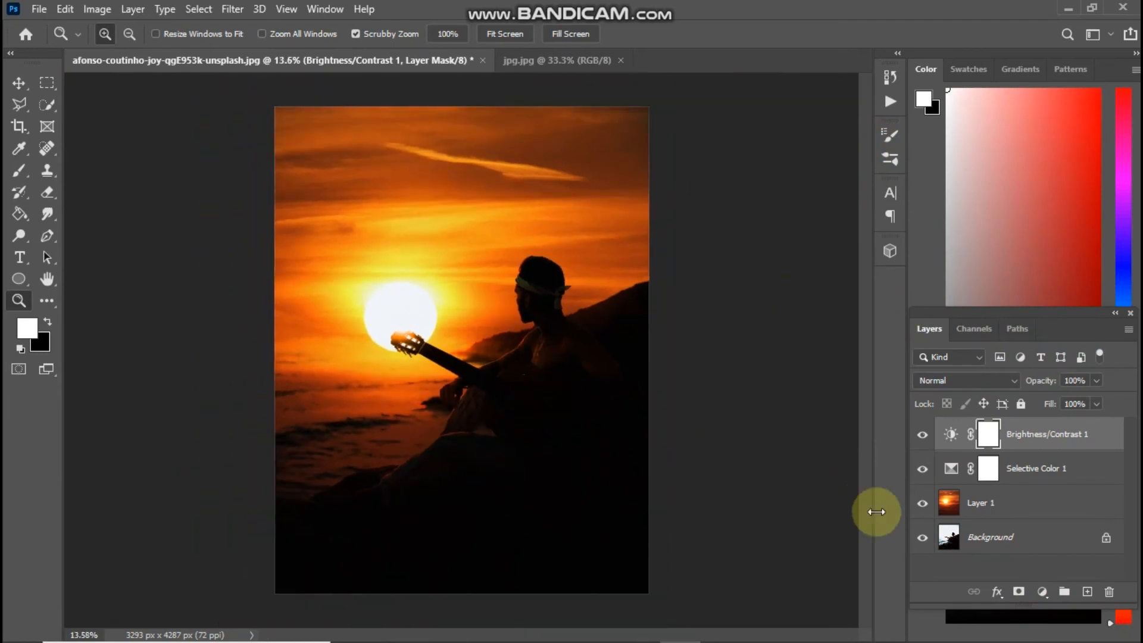
# Toggle between the original photo alone and the full sunset composite to compare
pyautogui.keyDown('alt'); pyautogui.click(922, 538); pyautogui.keyUp('alt')
pyautogui.keyDown('alt'); pyautogui.click(922, 539); pyautogui.keyUp('alt')
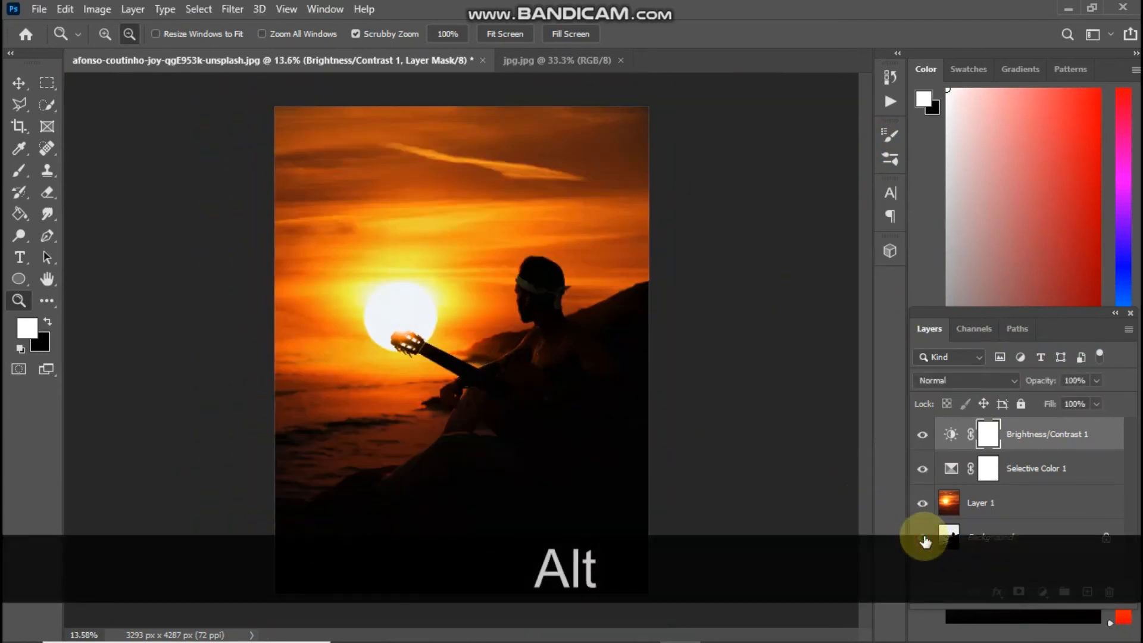
pyautogui.keyDown('alt'); pyautogui.click(923, 538); pyautogui.keyUp('alt')
pyautogui.keyDown('alt'); pyautogui.click(925, 539); pyautogui.keyUp('alt')
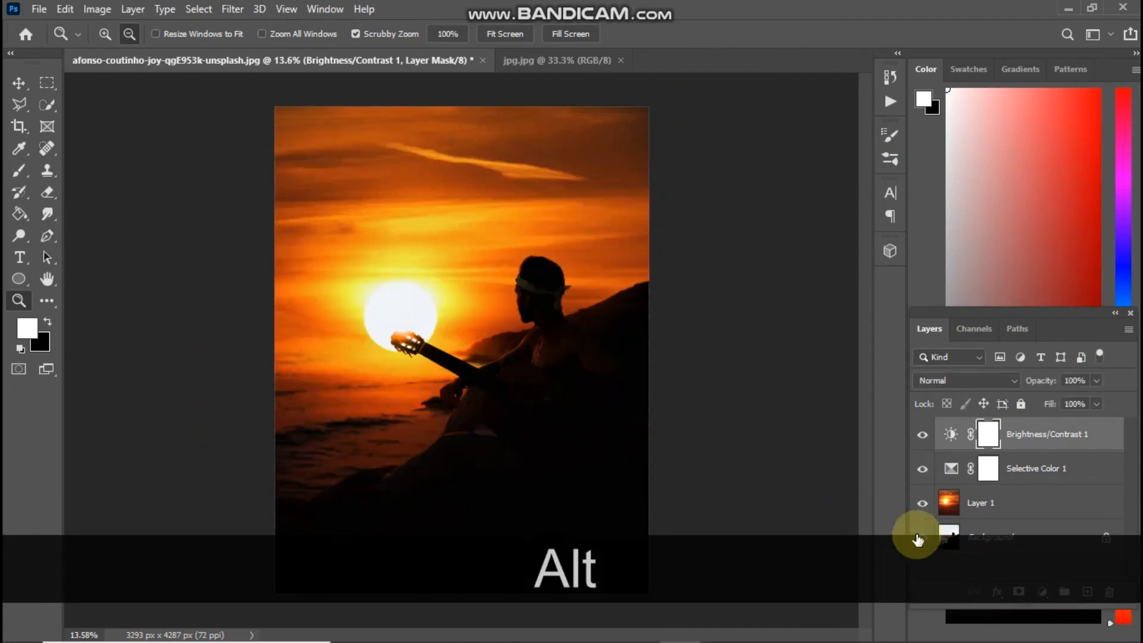
pyautogui.scroll(1, 444, 362)
pyautogui.scroll(-1, 443, 361)
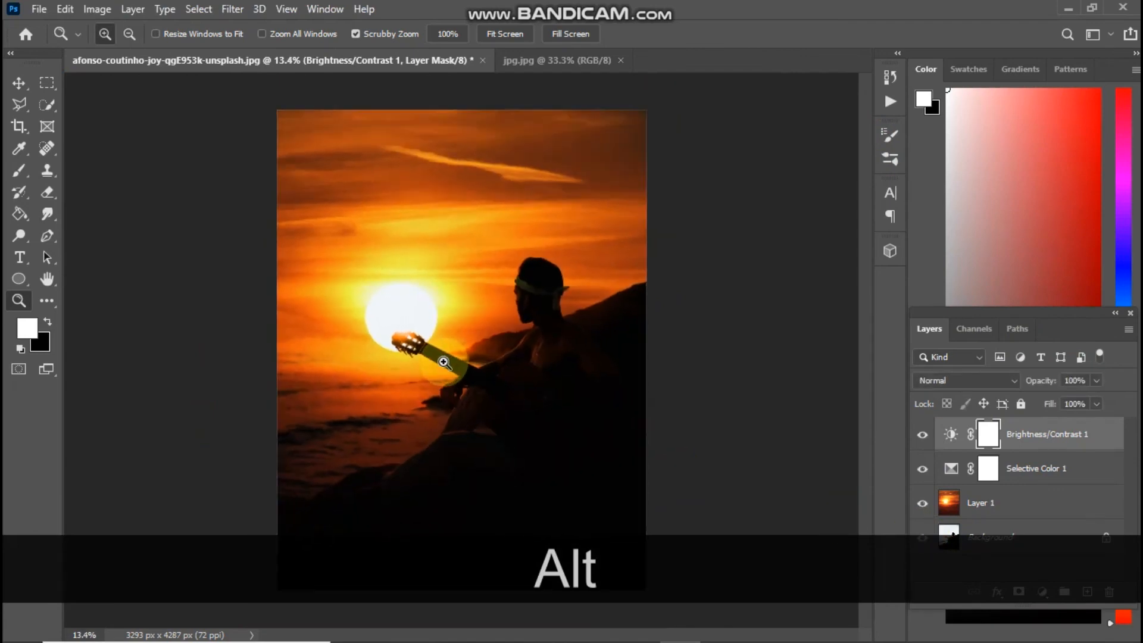